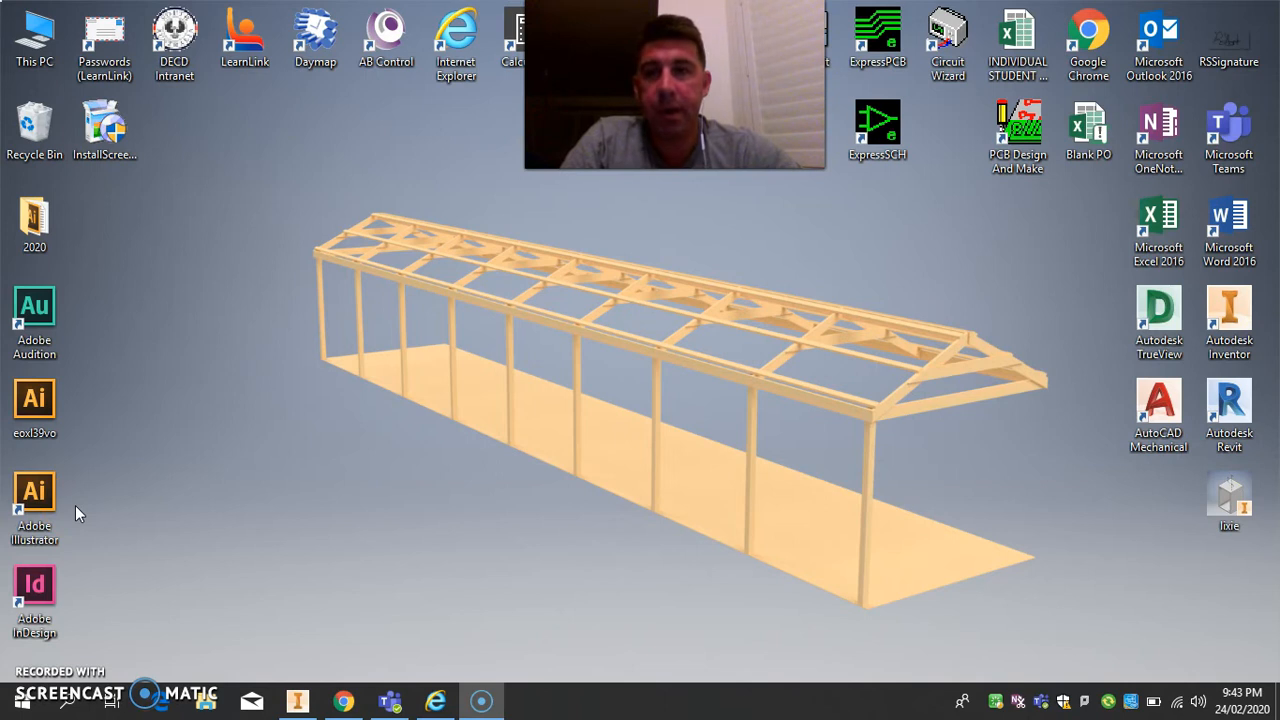
Launch Adobe Illustrator and start a new document.
left_click(51, 491)
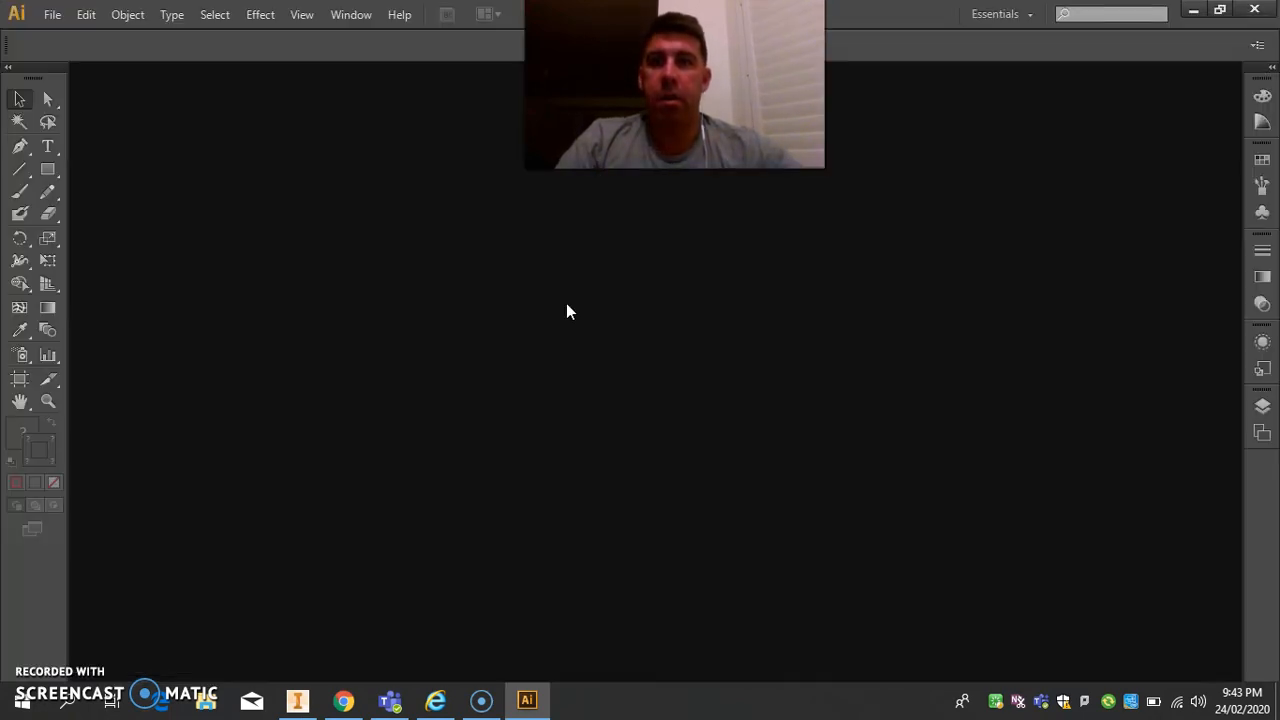
left_click(29, 57)
left_click(52, 14)
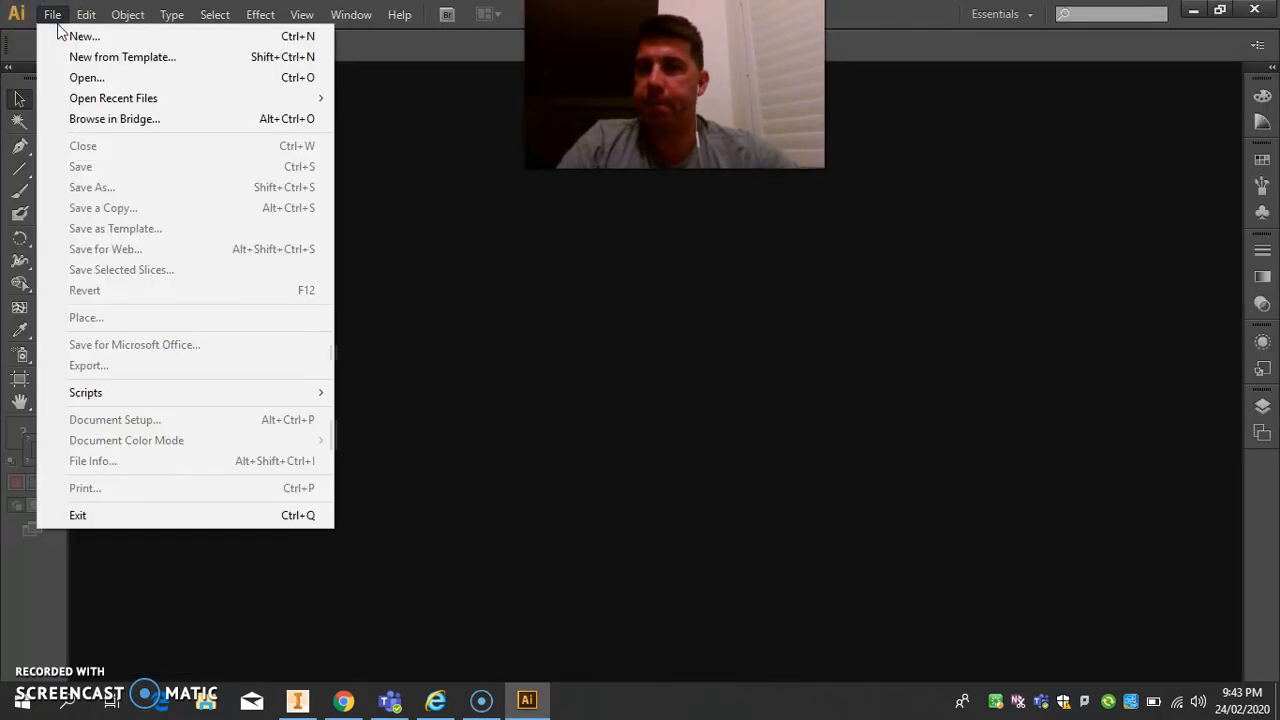
left_click(64, 37)
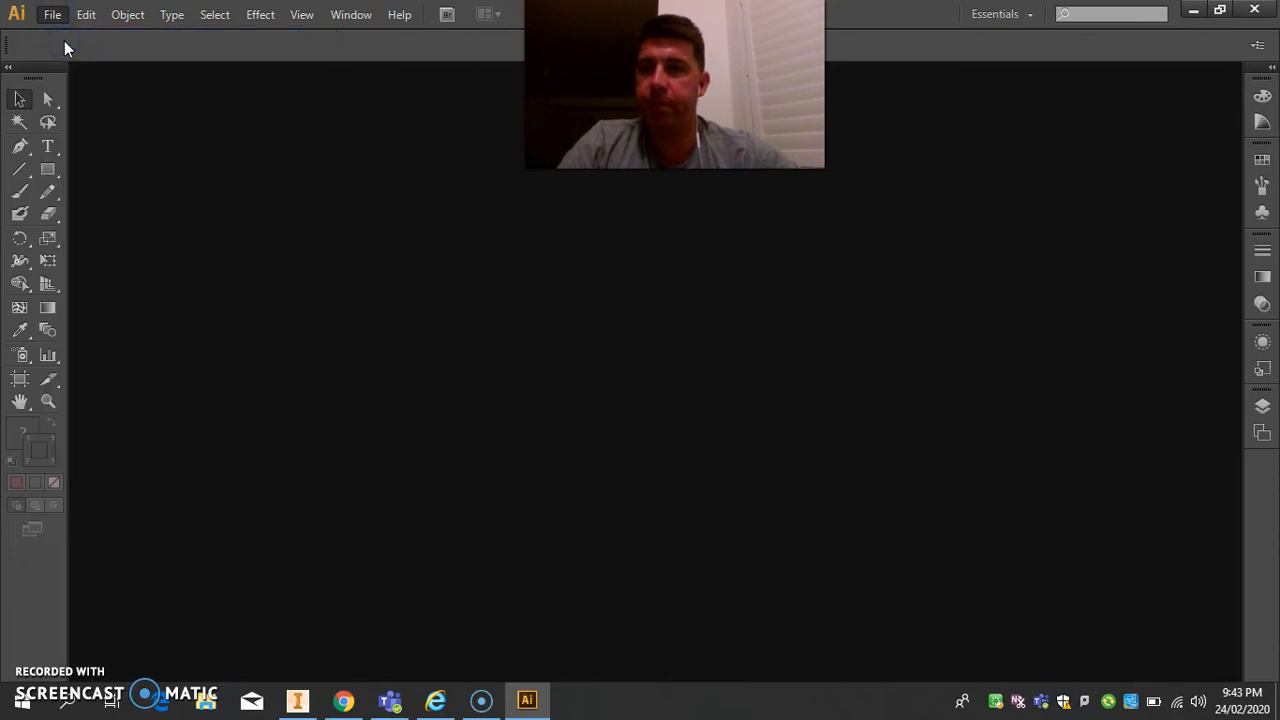
Create the document at 300 mm by 70 mm, with millimeter units and the RGB color mode.
left_click(597, 311)
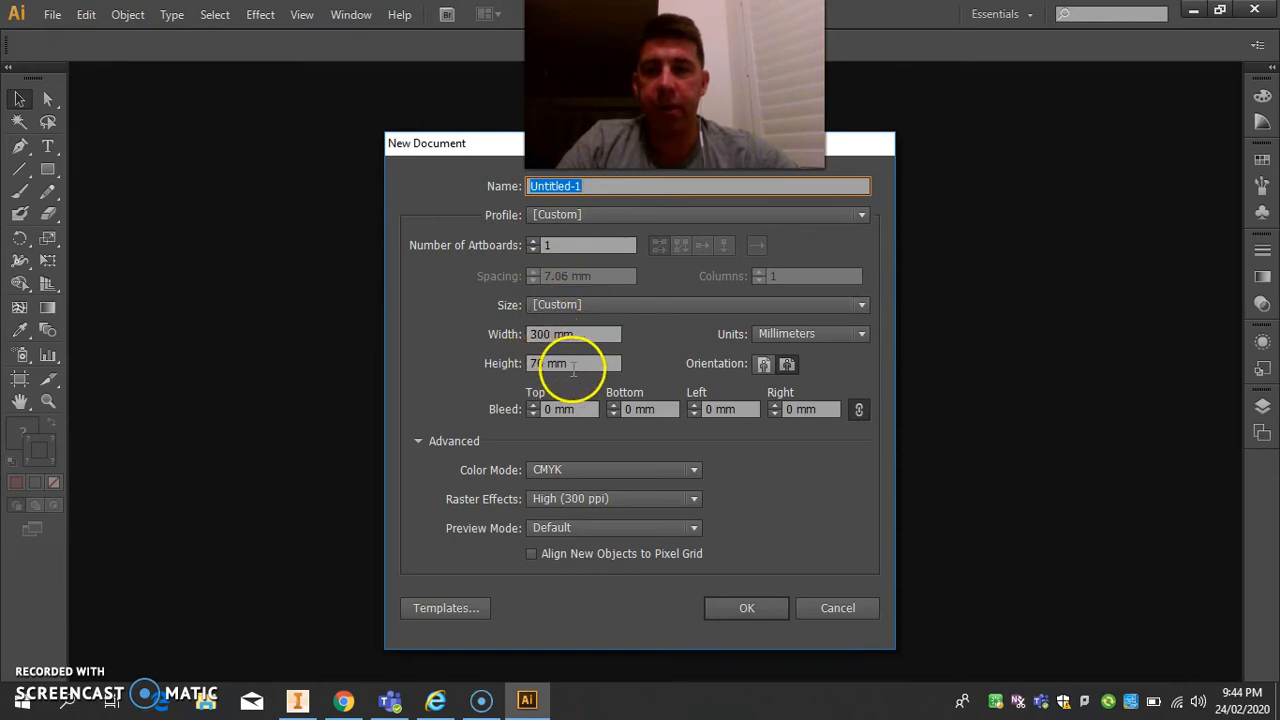
left_click(792, 334)
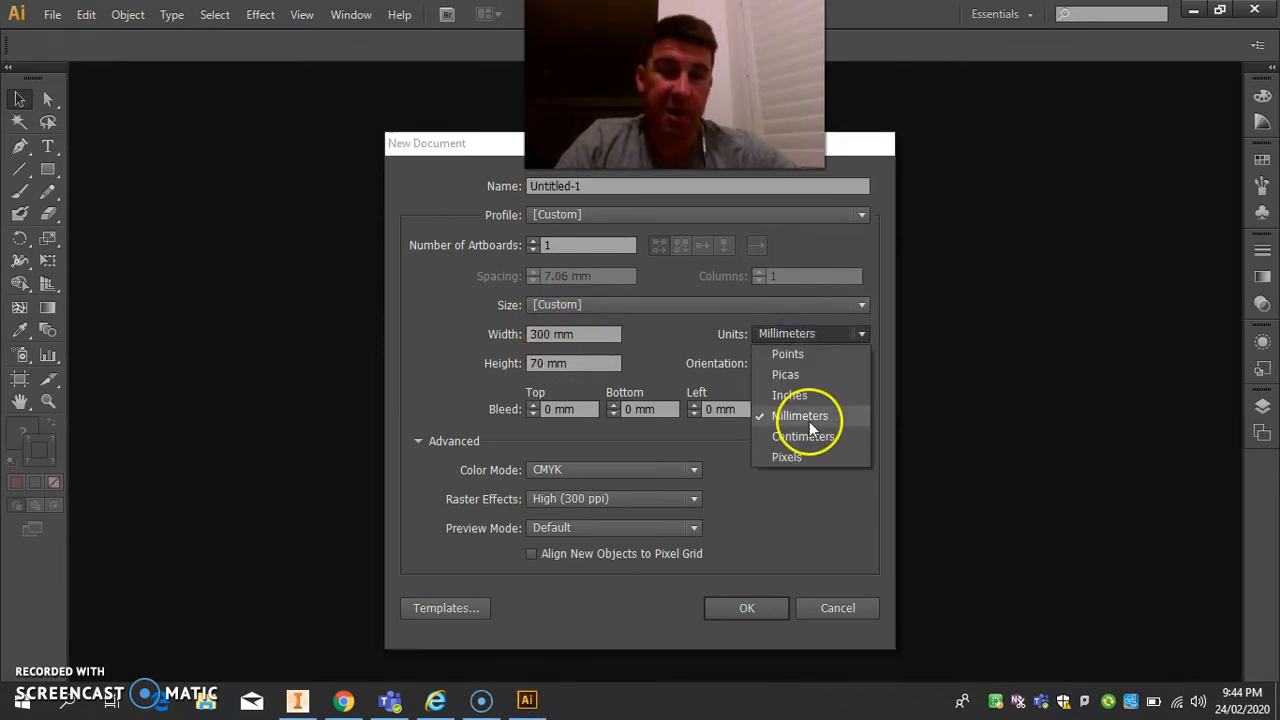
left_click(790, 333)
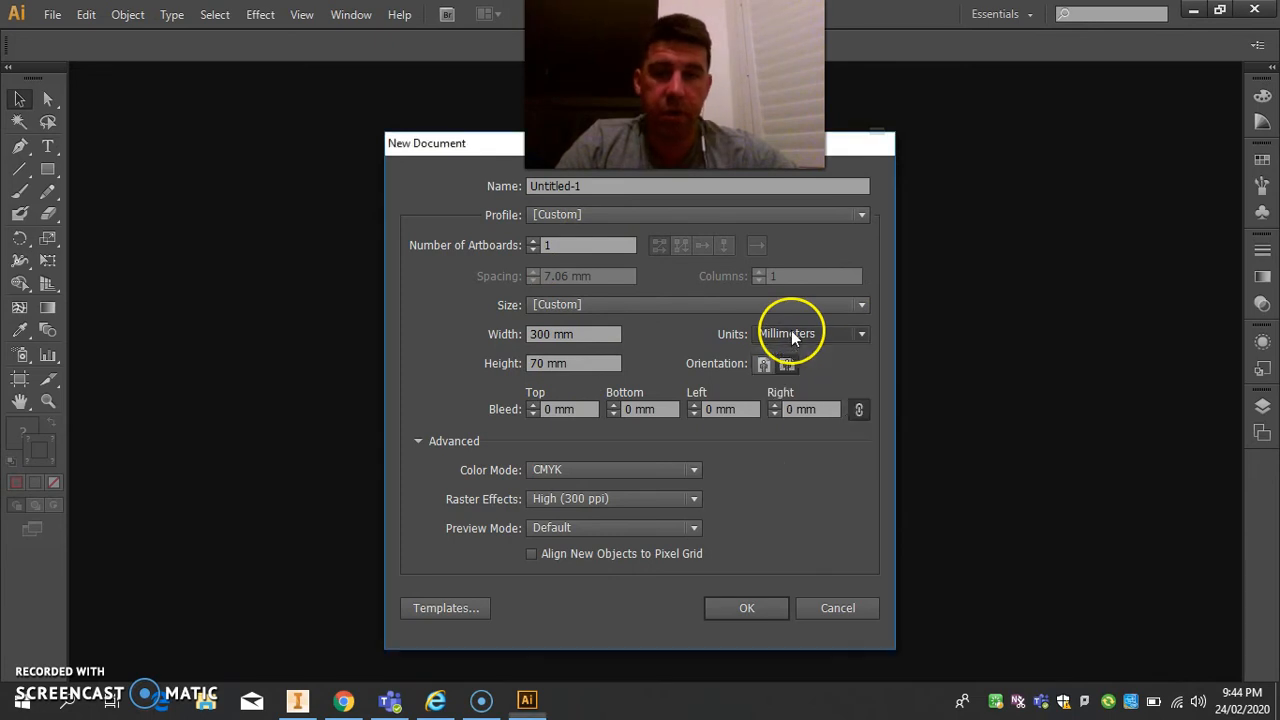
left_click(593, 474)
left_click(600, 513)
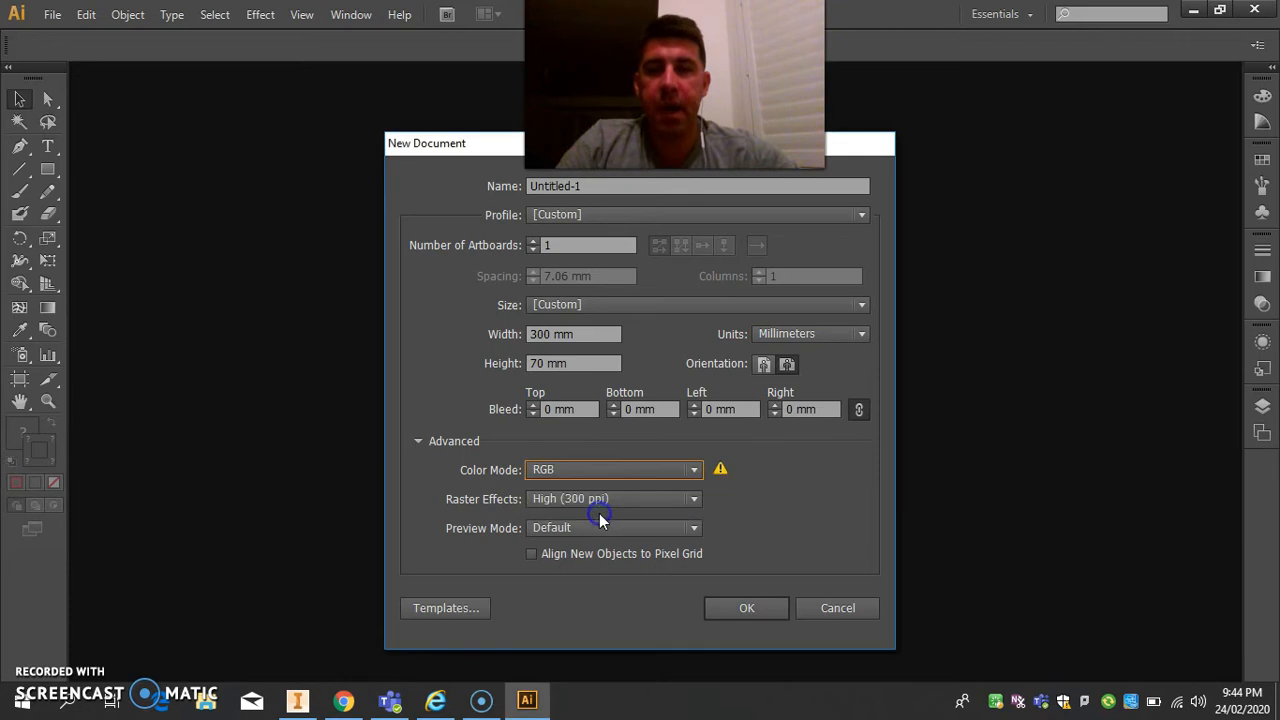
left_click(671, 472)
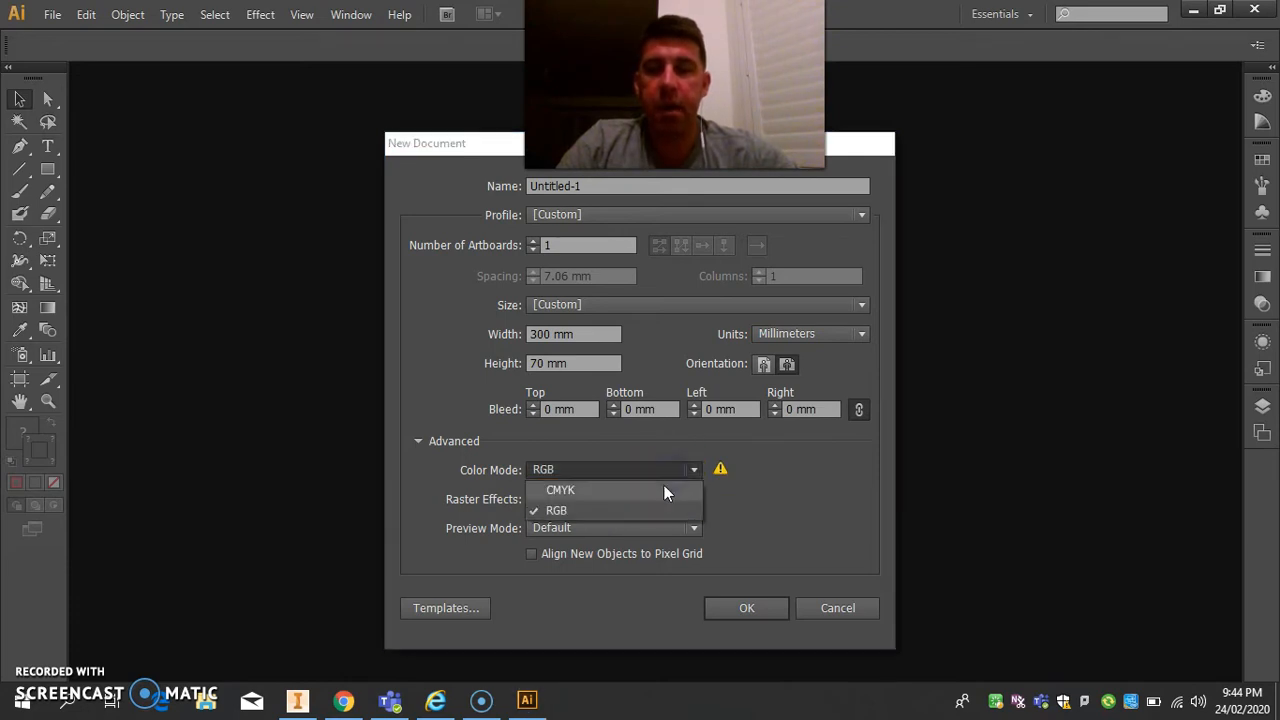
left_click(639, 518)
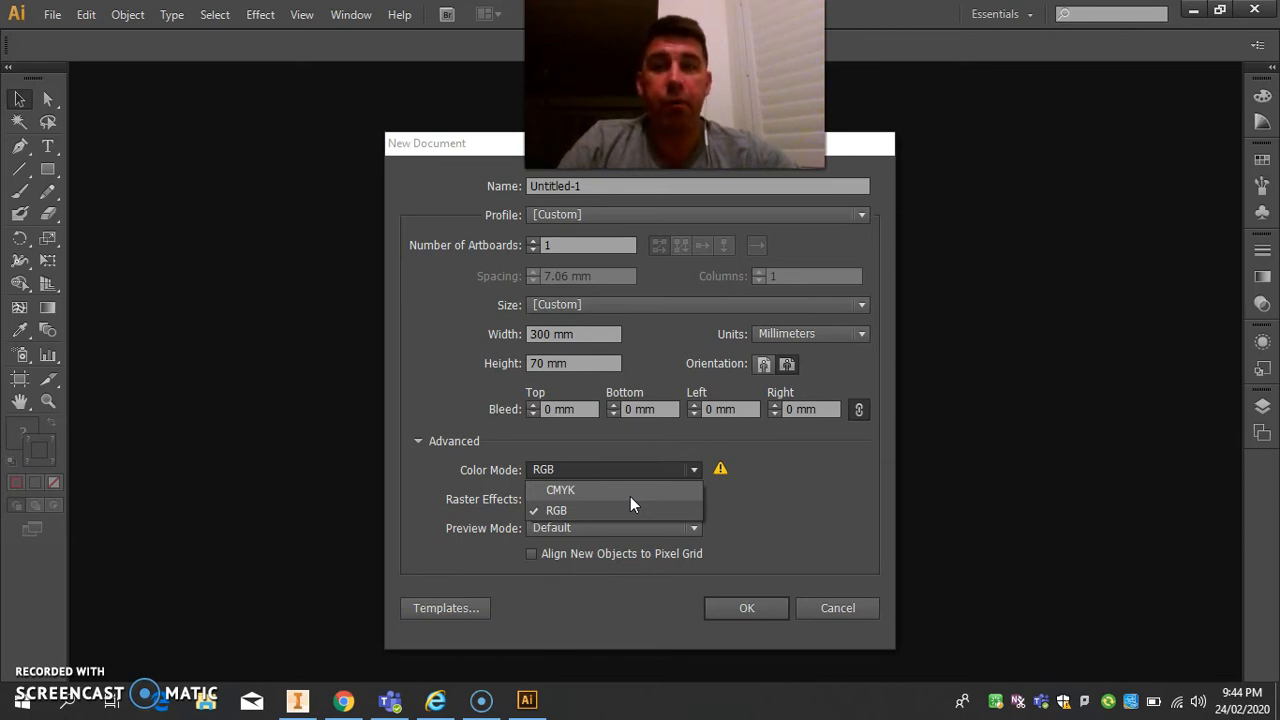
left_click(633, 507)
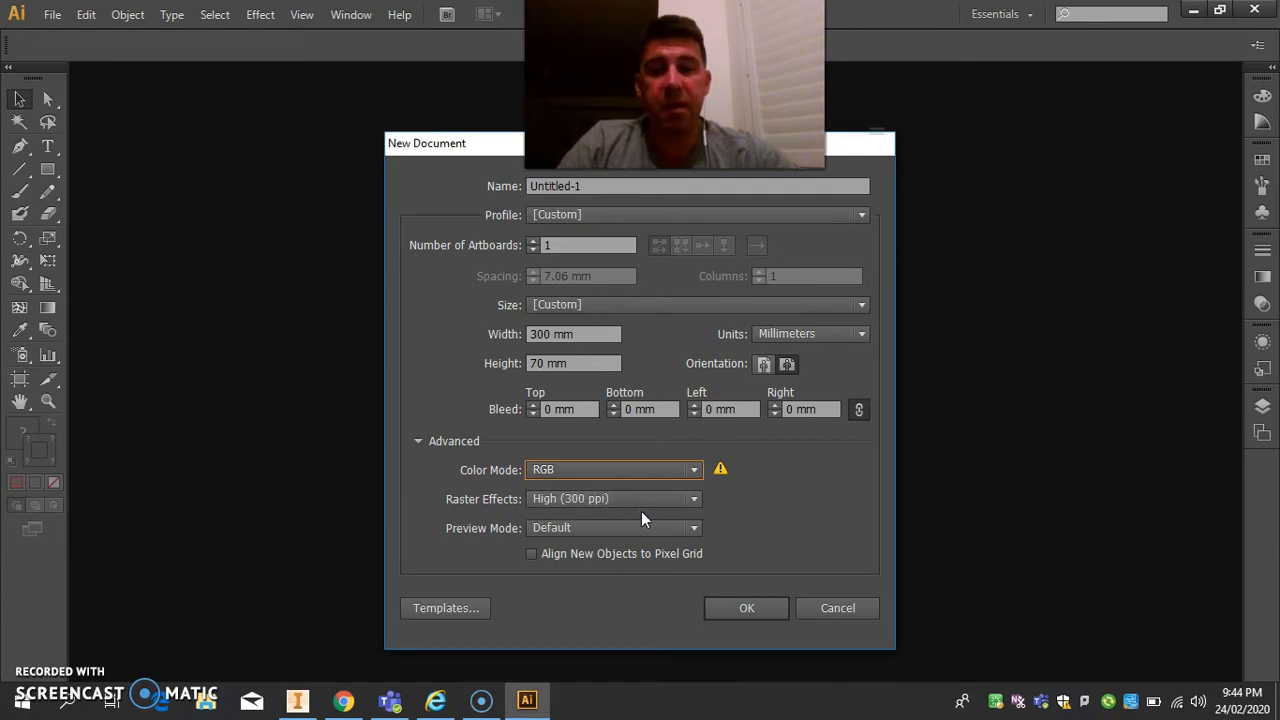
left_click(749, 608)
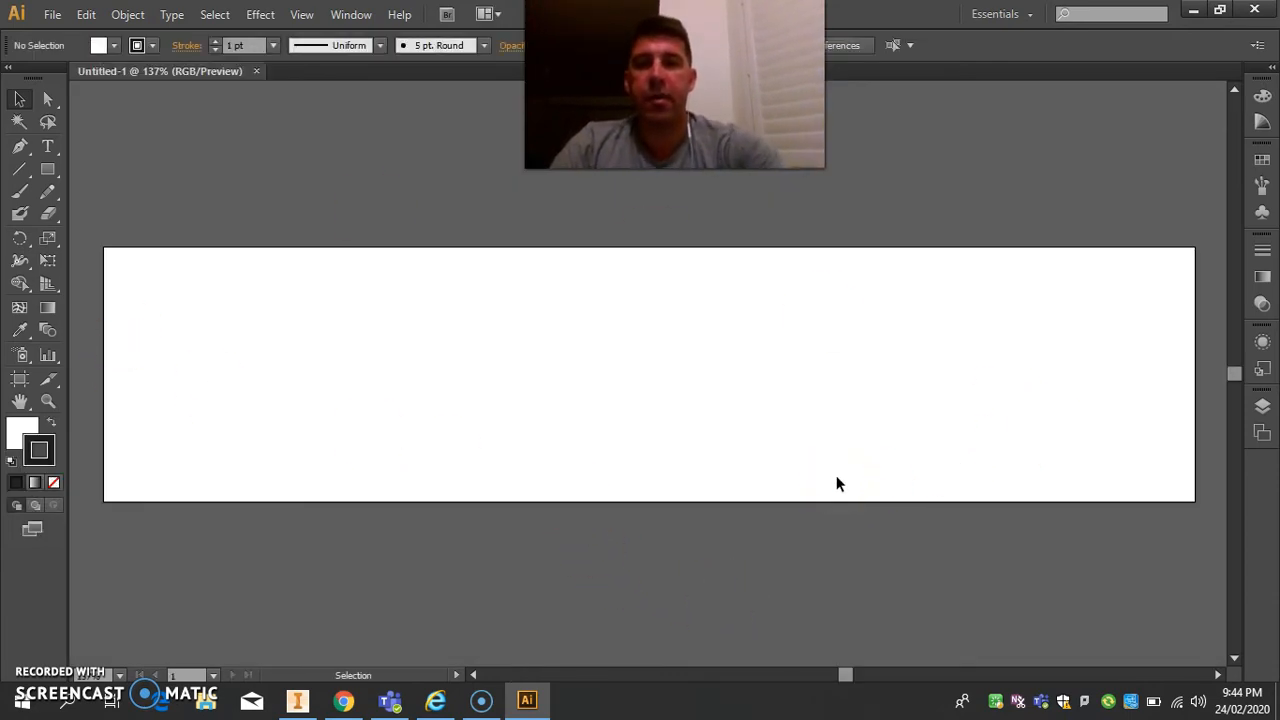
Draw a circle 10 mm wide and 10 mm high with the Ellipse tool, on the artboard's left half.
left_click(42, 143)
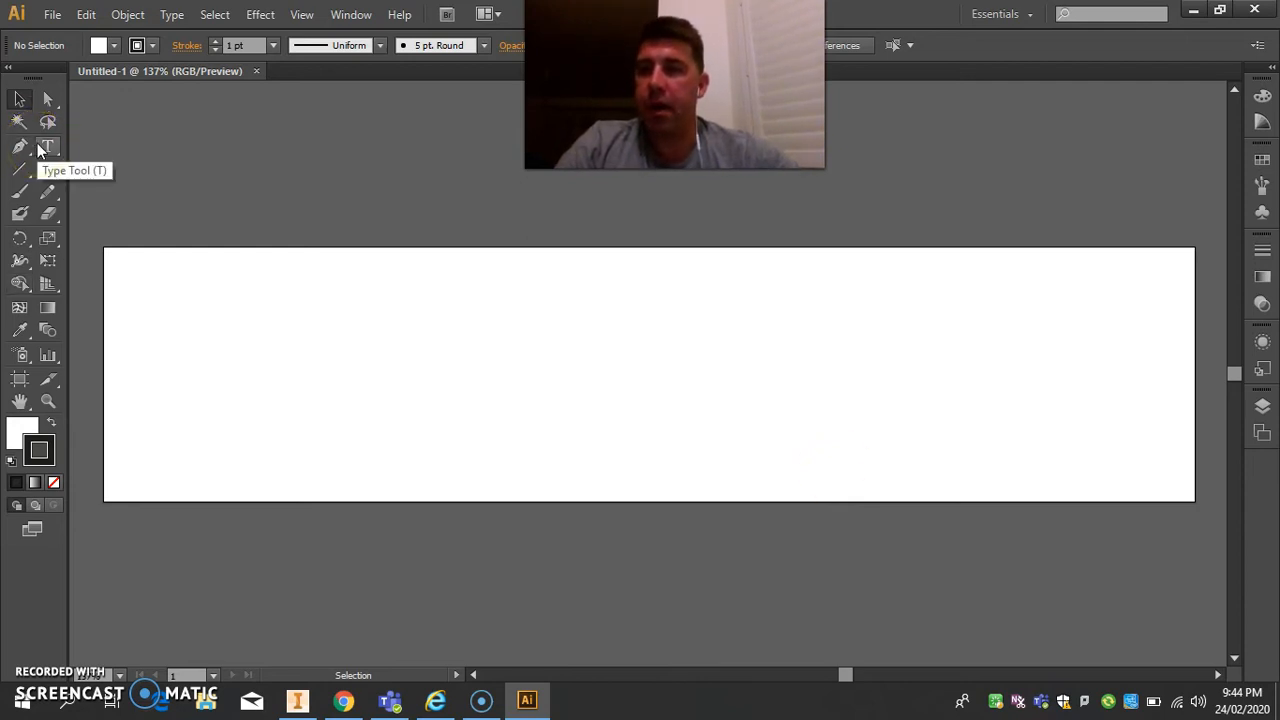
left_click(49, 168)
left_click(49, 167)
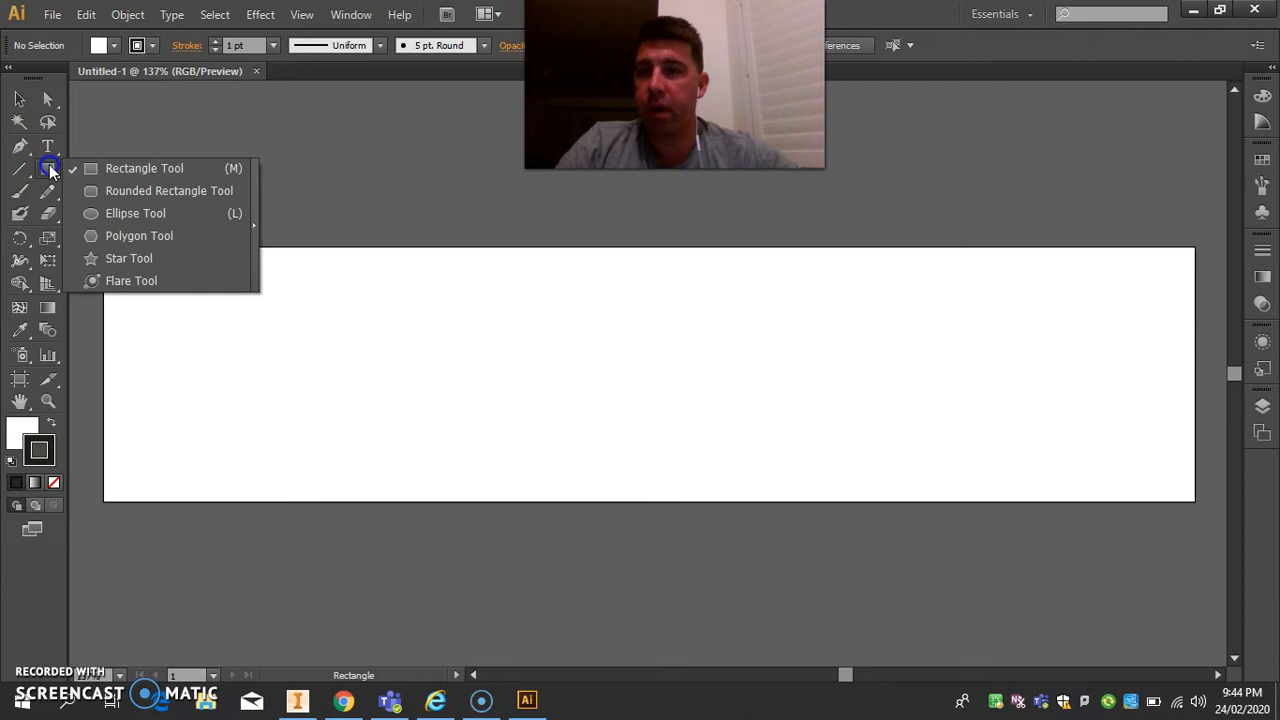
left_click(109, 214)
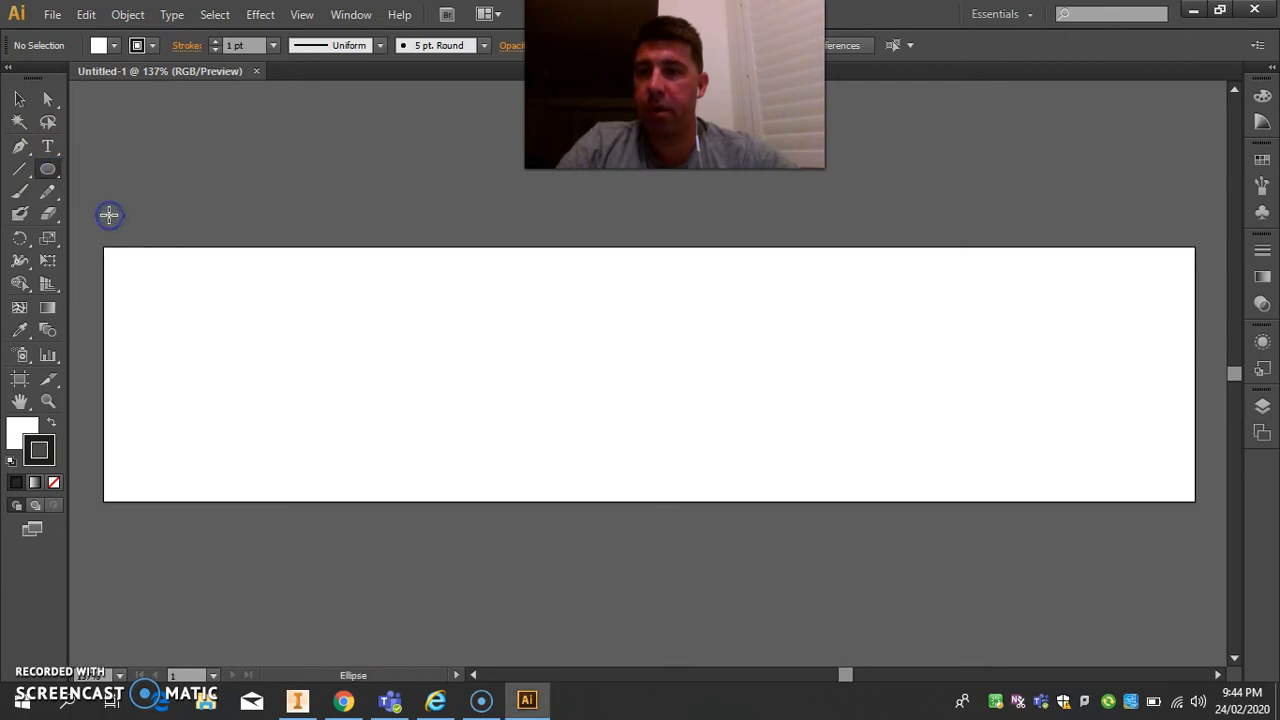
left_click(474, 326)
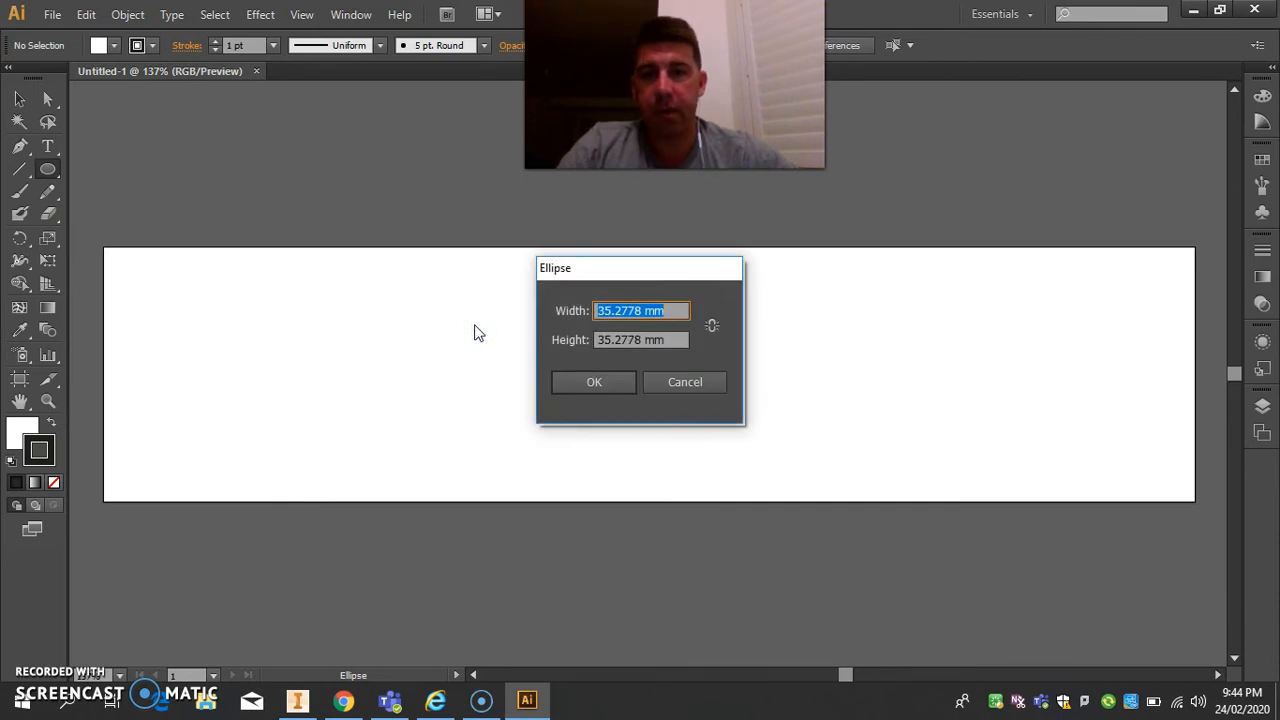
type("10")
key("Tab")
type("10")
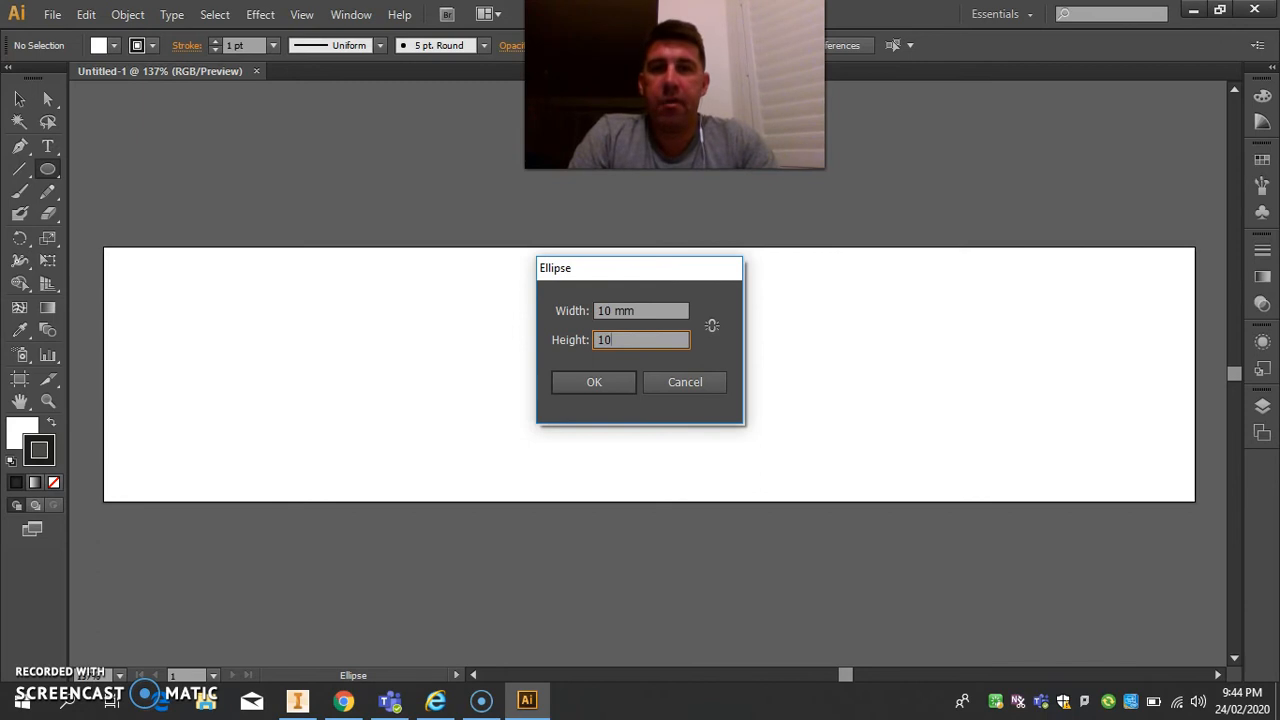
key("Return")
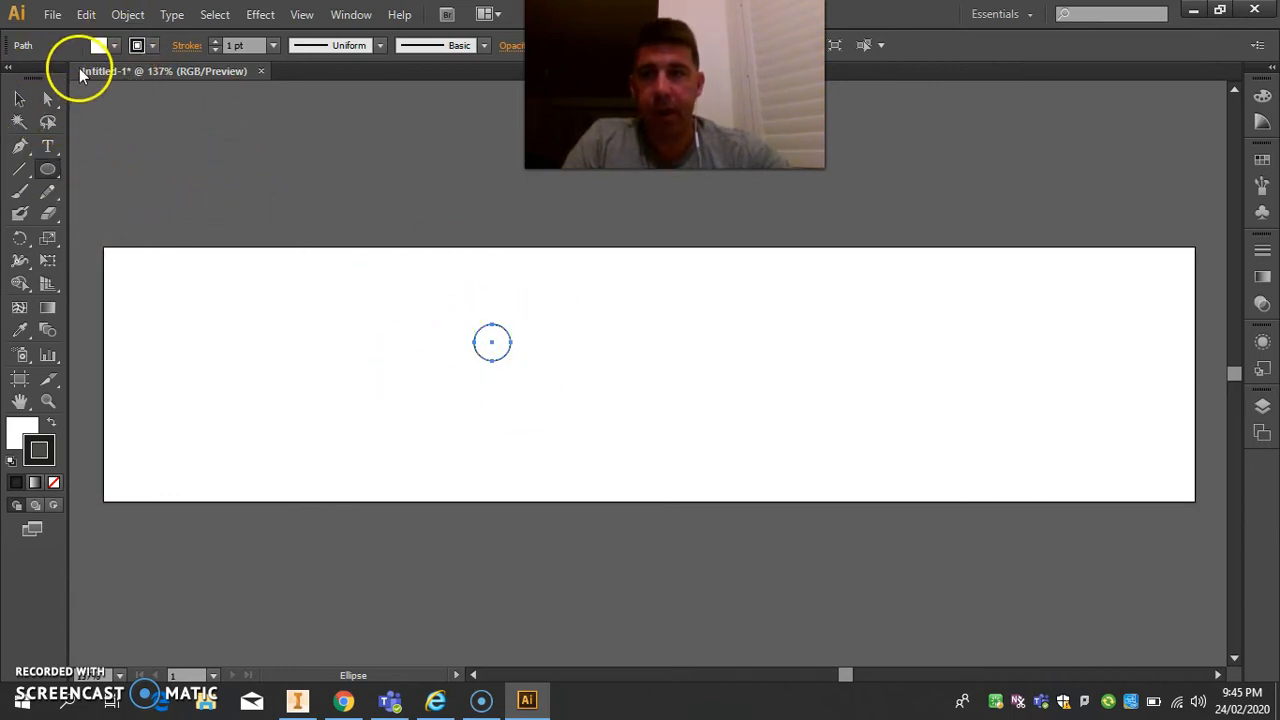
Fill the circle with black and set its stroke to none.
left_click(113, 45)
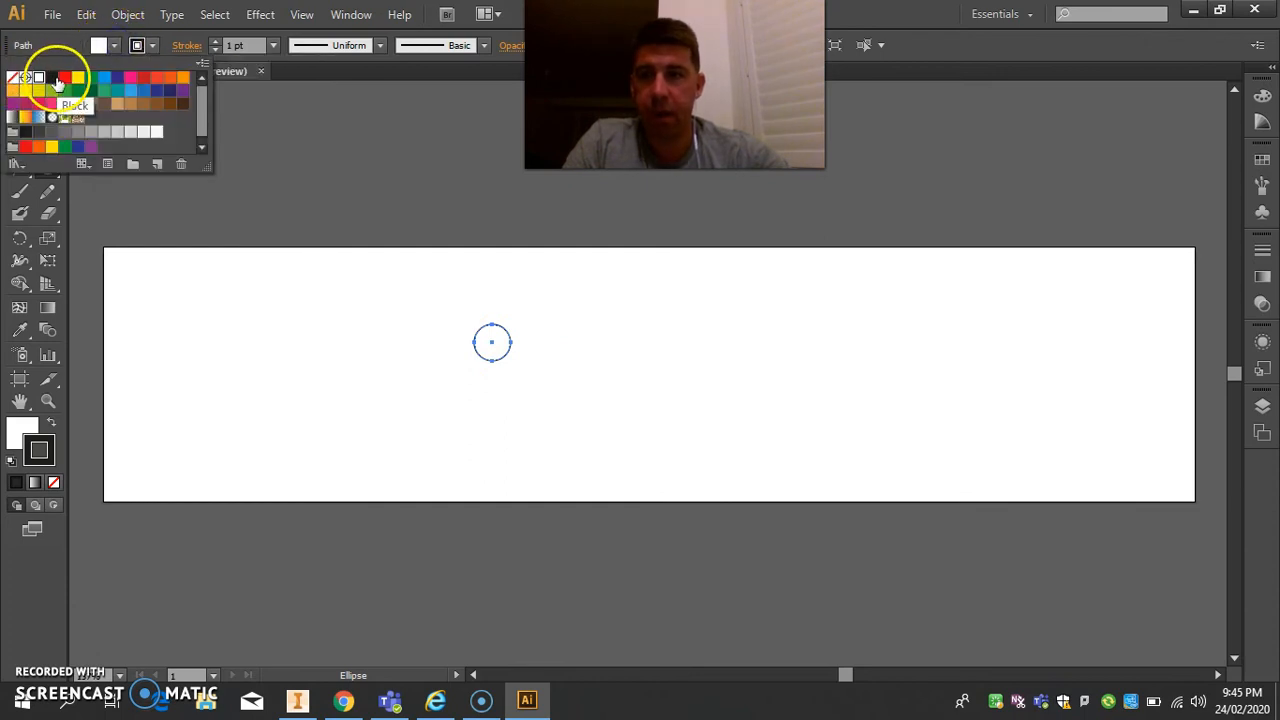
left_click(54, 79)
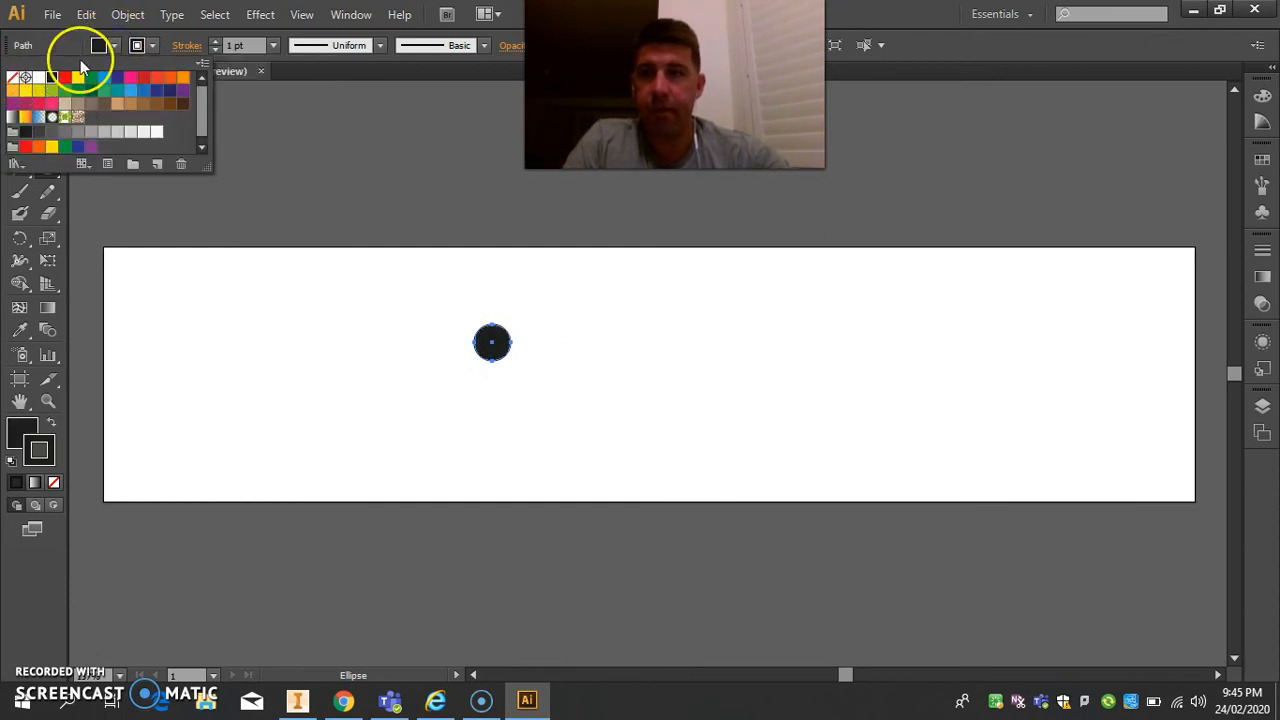
left_click(152, 48)
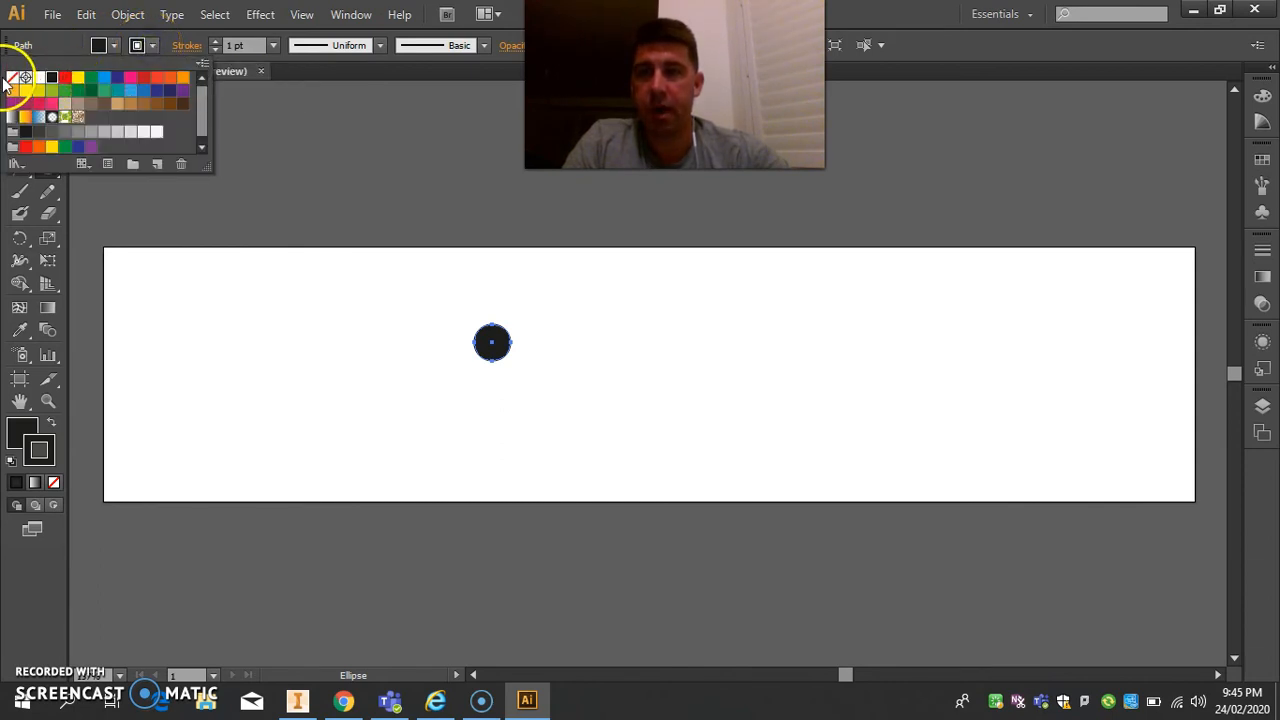
left_click(12, 79)
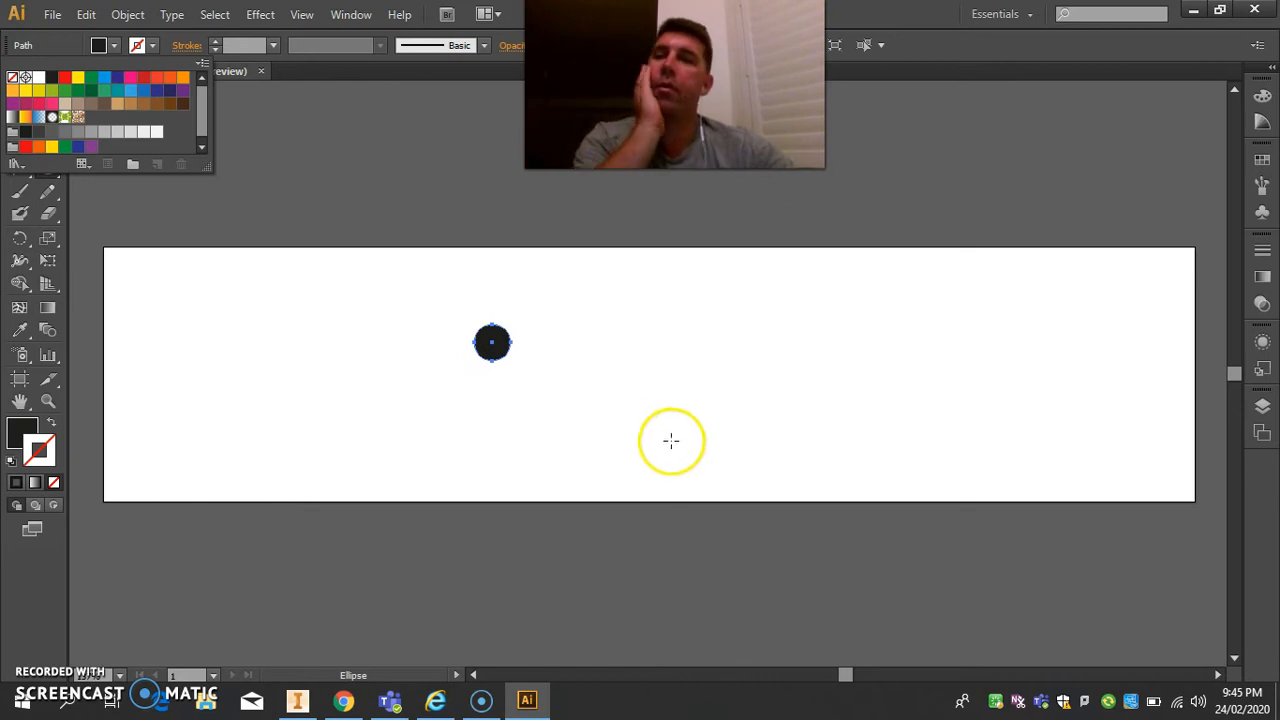
Set the circle's fill to none and its stroke color to CMYK Red.
left_click(114, 50)
left_click(114, 48)
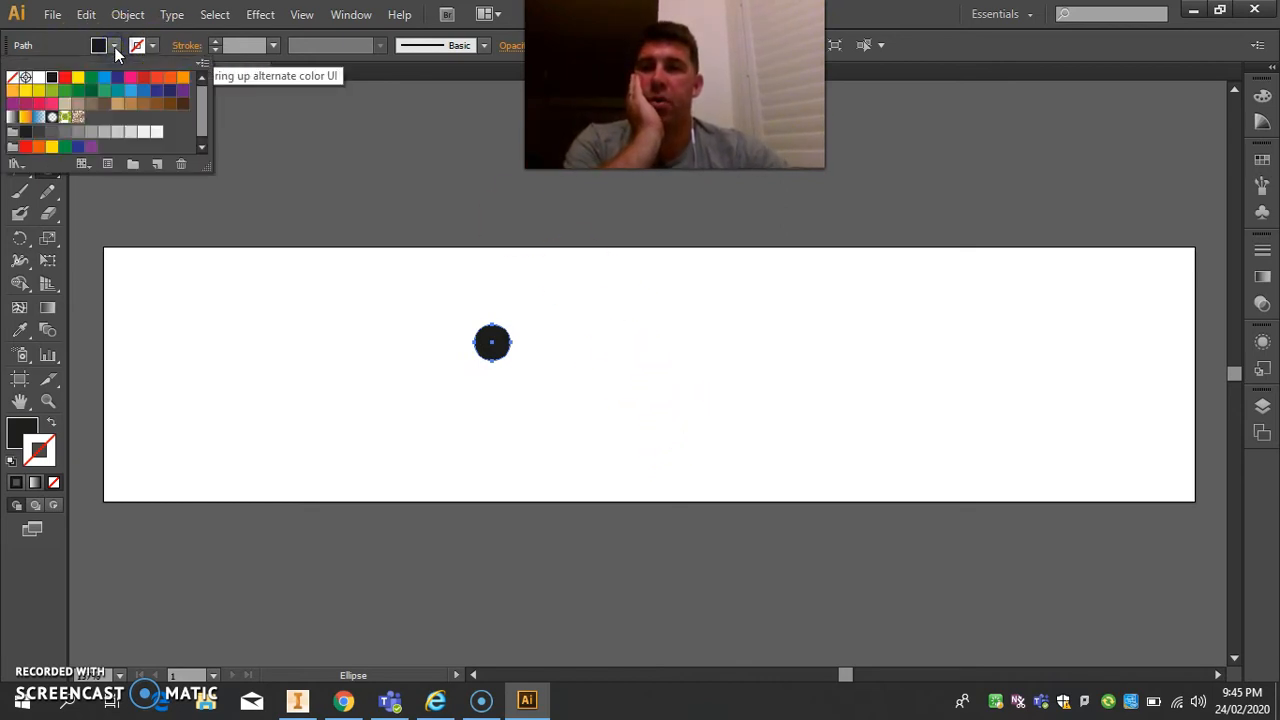
left_click(12, 77)
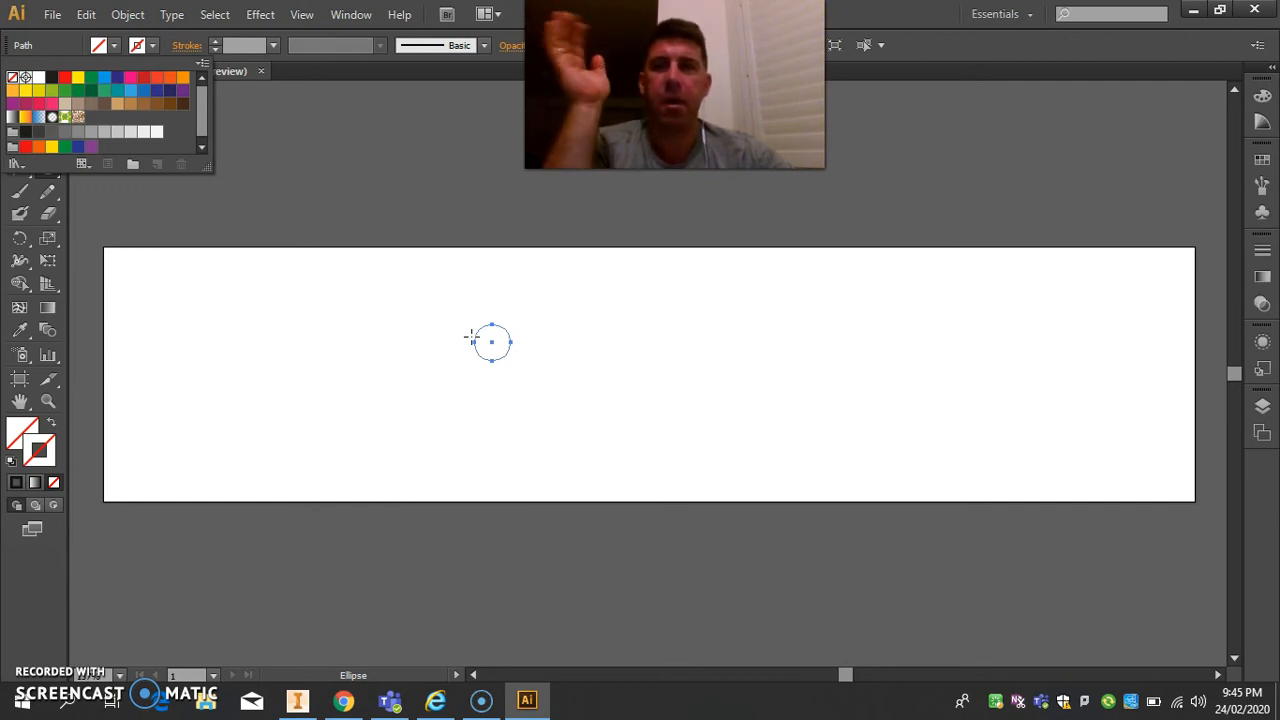
left_click(152, 46)
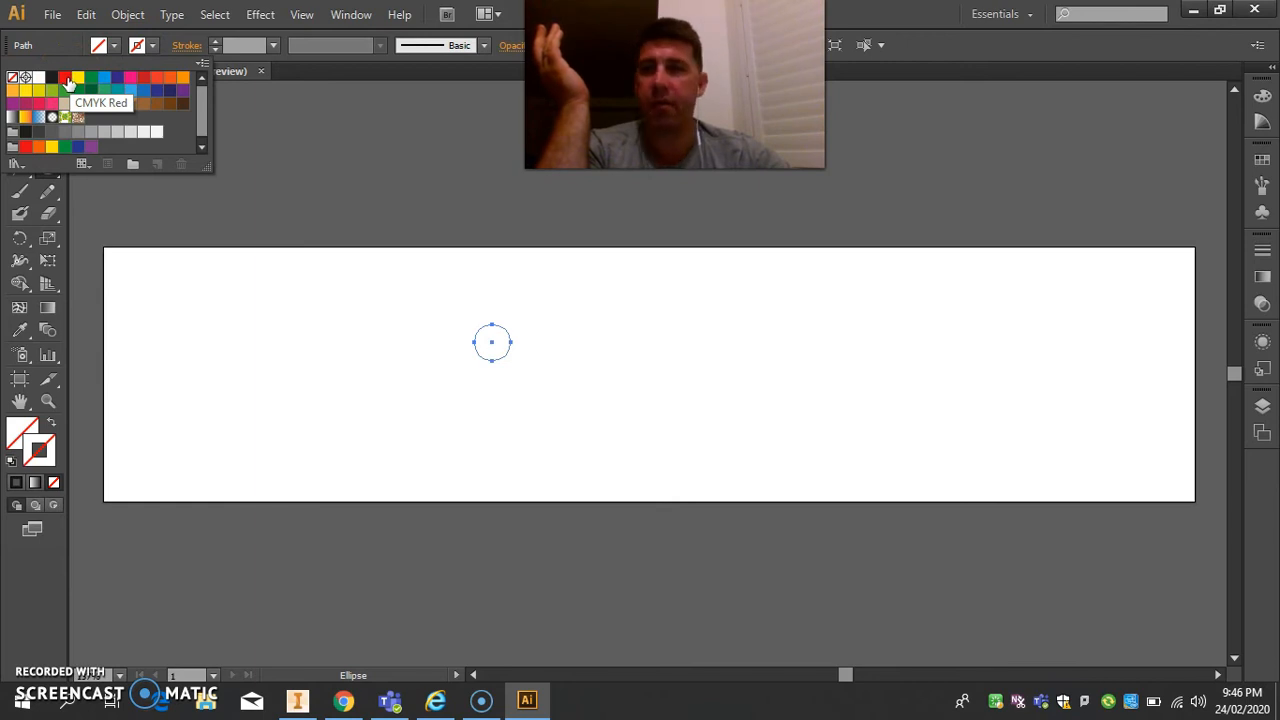
left_click(65, 78)
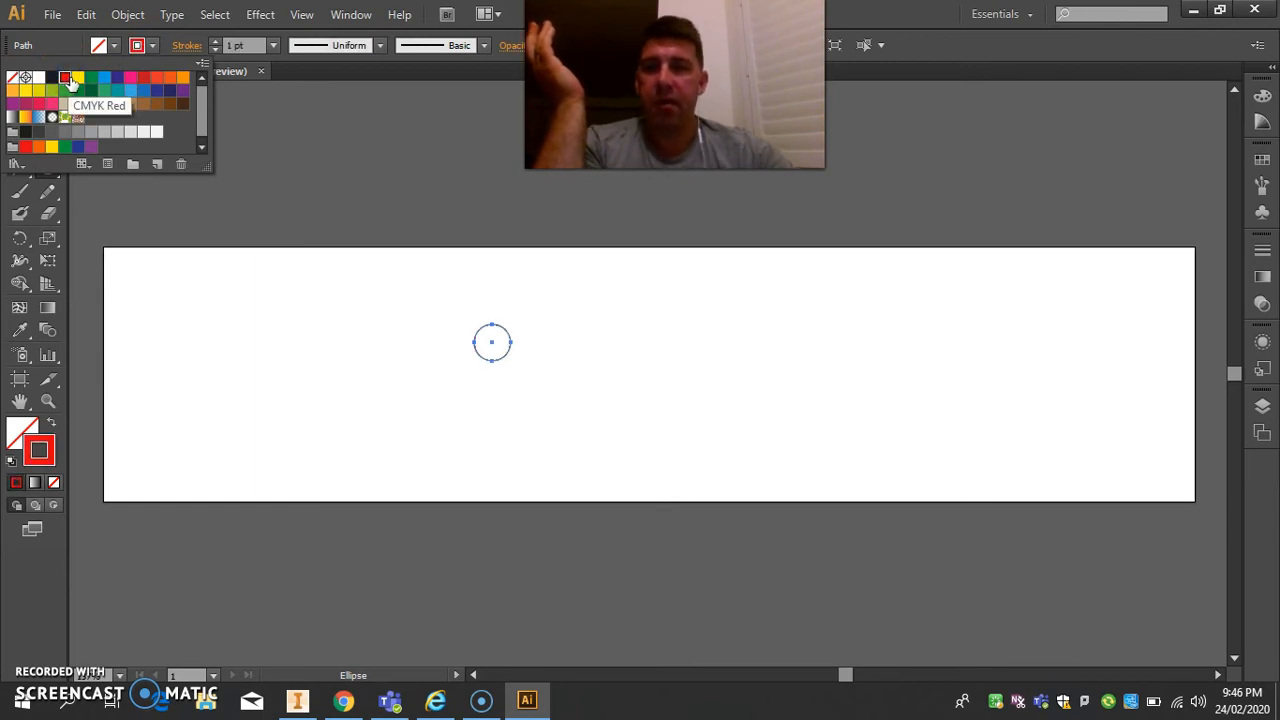
left_click(154, 46)
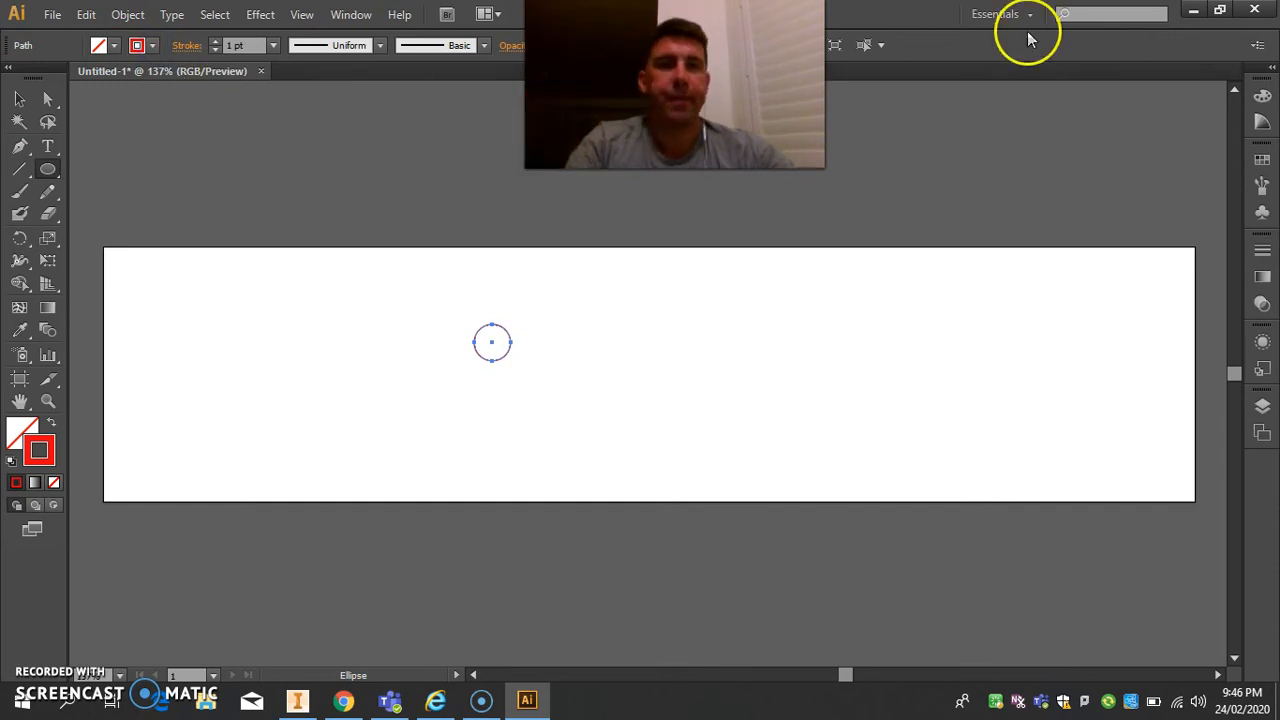
Show the full color options and set the circle's stroke color to R 255, G 0, B 0.
left_click(1262, 97)
left_click(1233, 82)
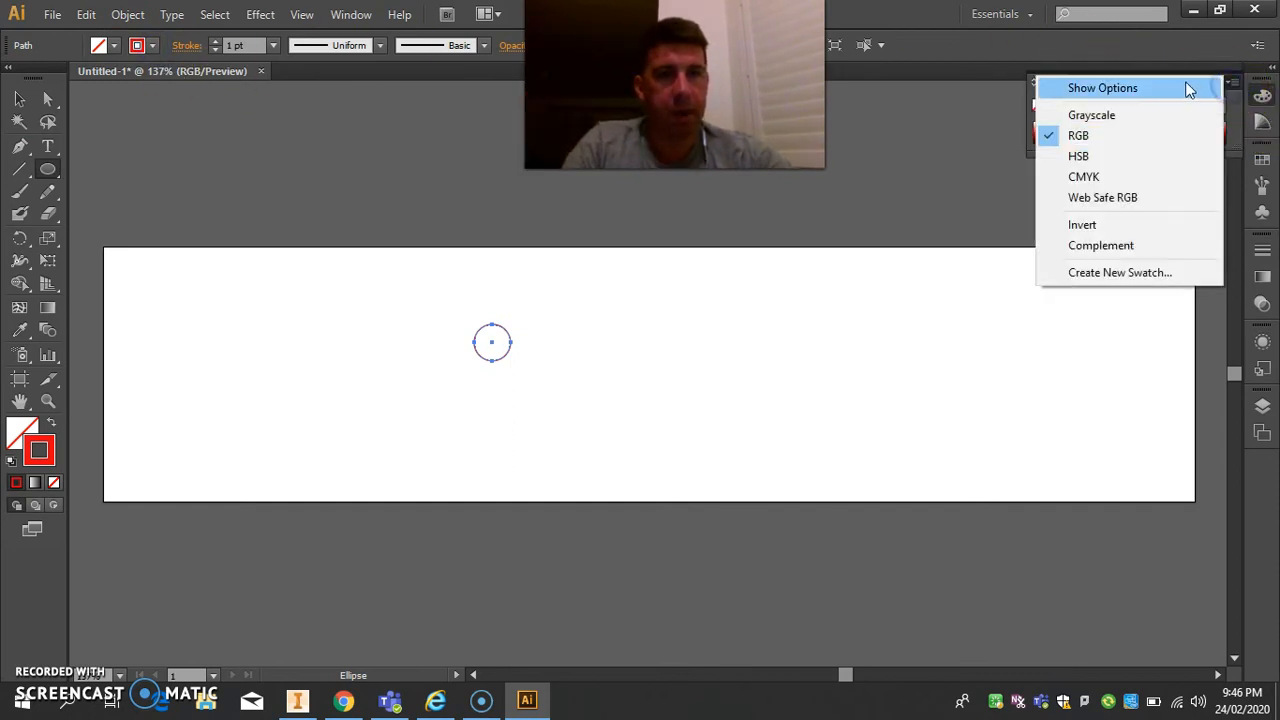
left_click(1189, 89)
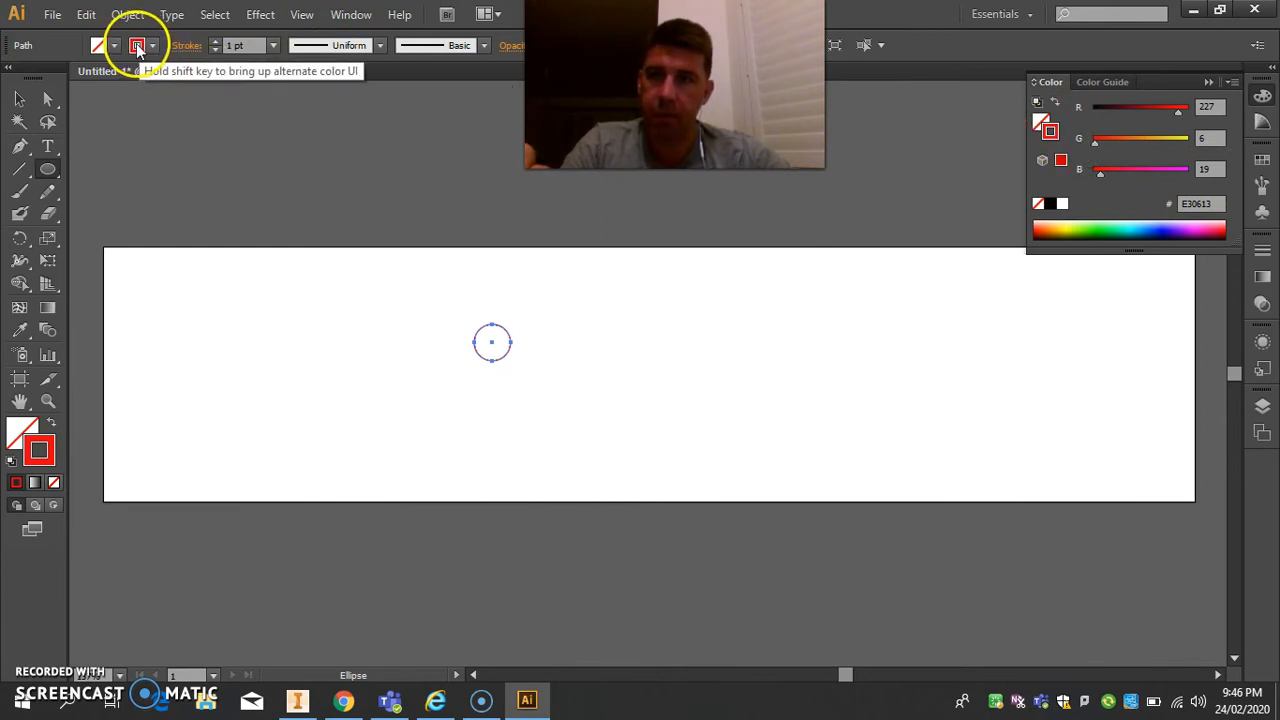
left_click(1210, 106)
type("255")
key("Tab")
key("Tab")
type("0")
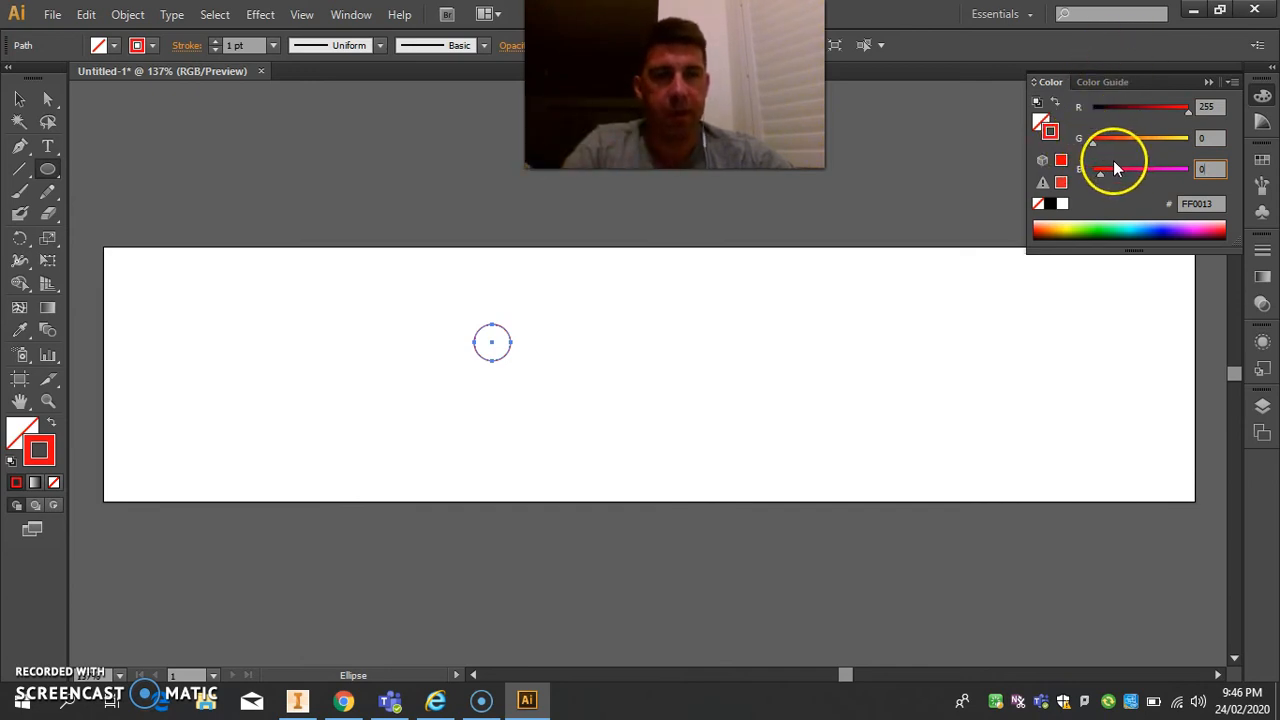
Try a 5 pt stroke weight on the circle, and set the weight to 0.01 pt.
left_click(240, 45)
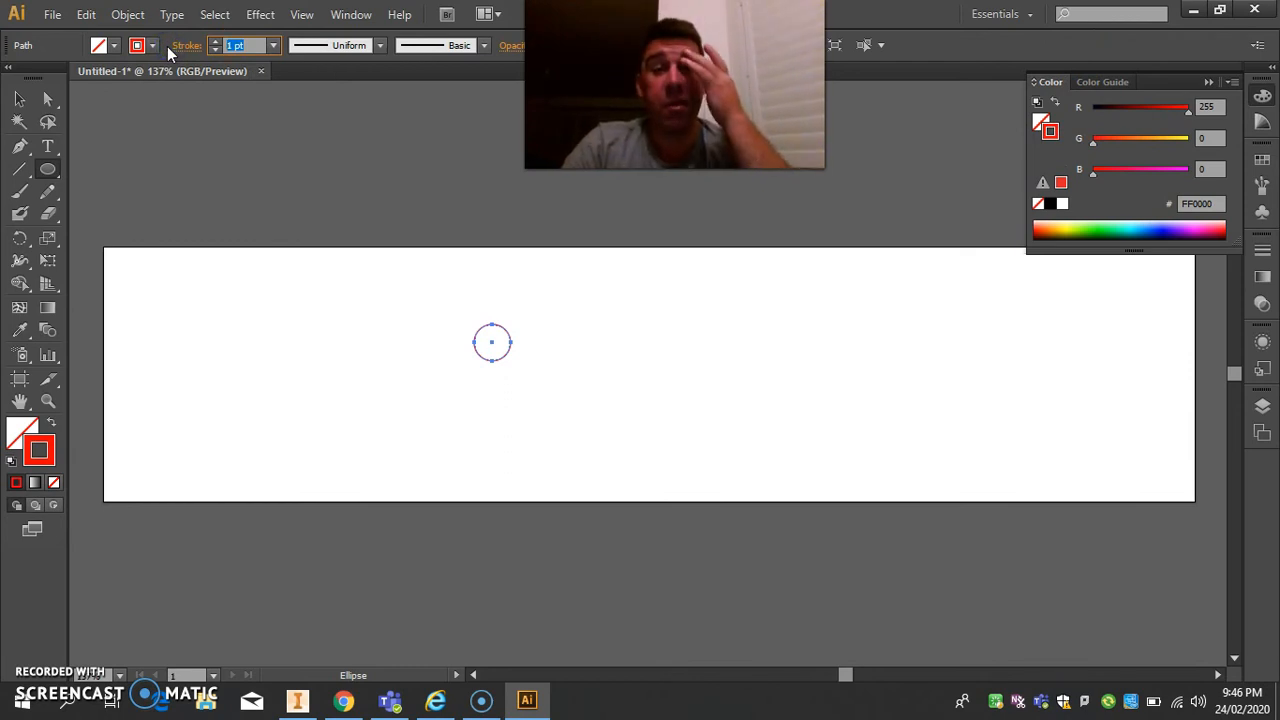
type("5")
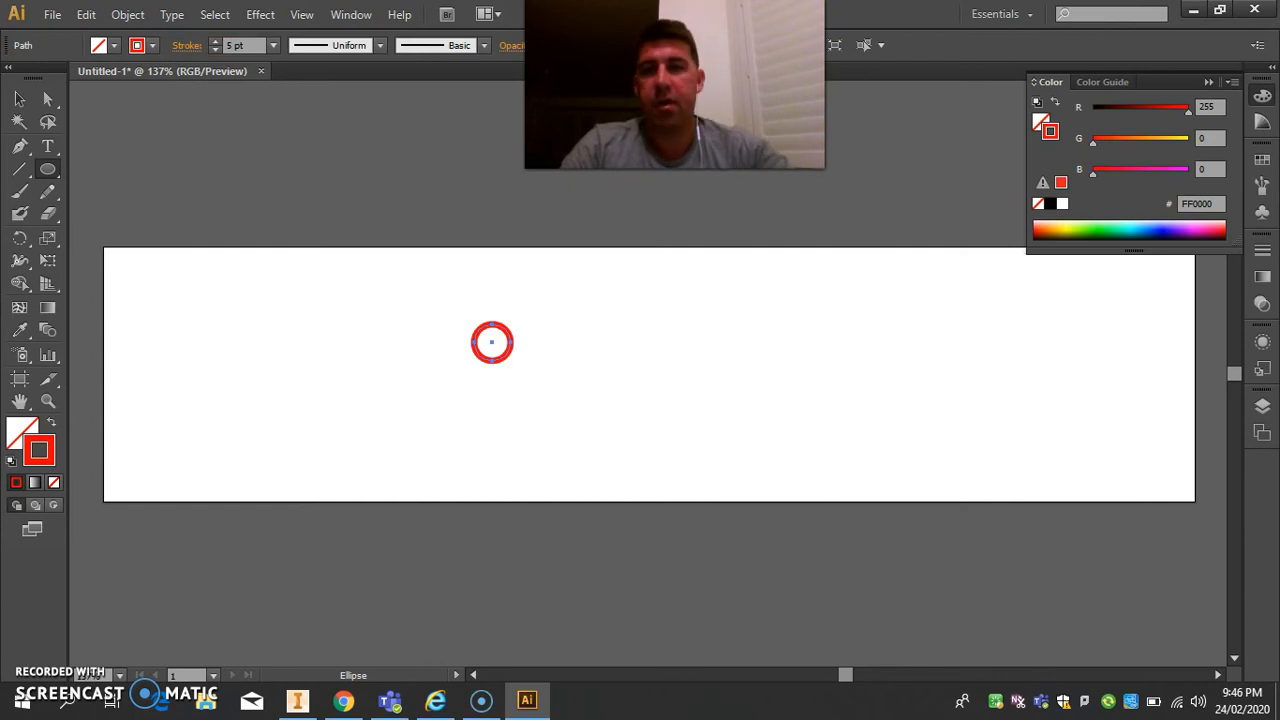
left_click(243, 45)
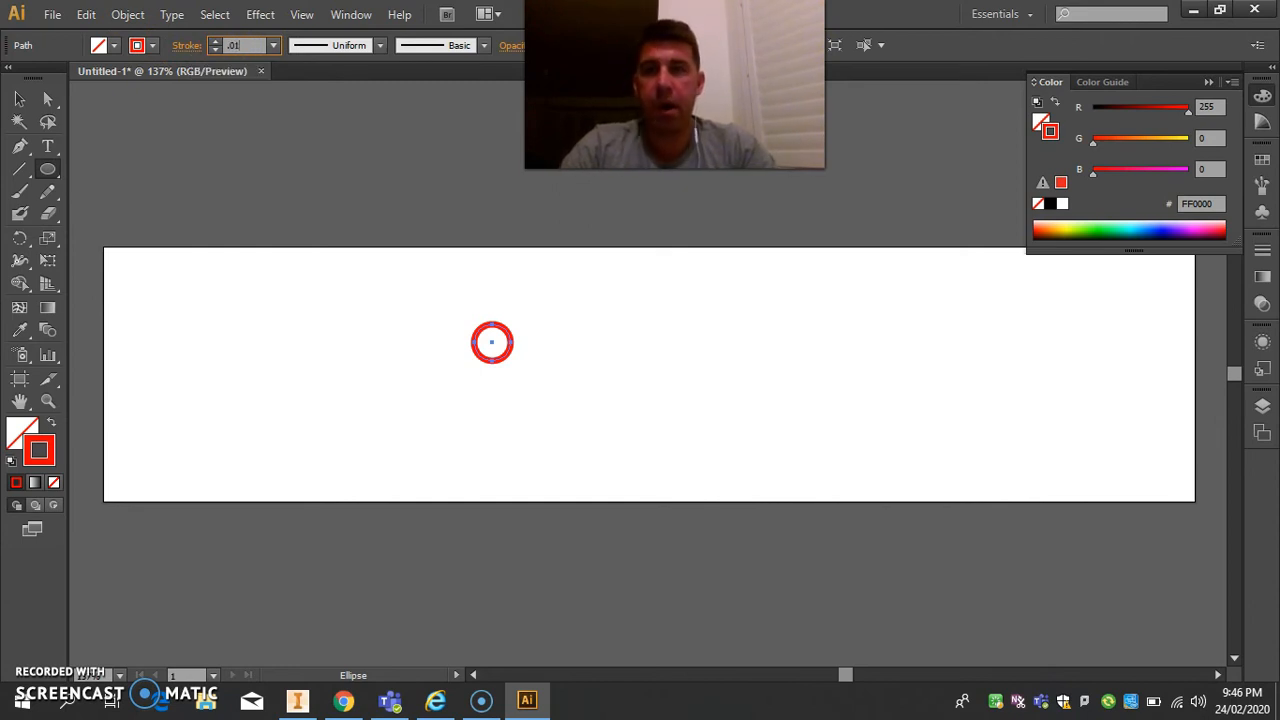
key("Return")
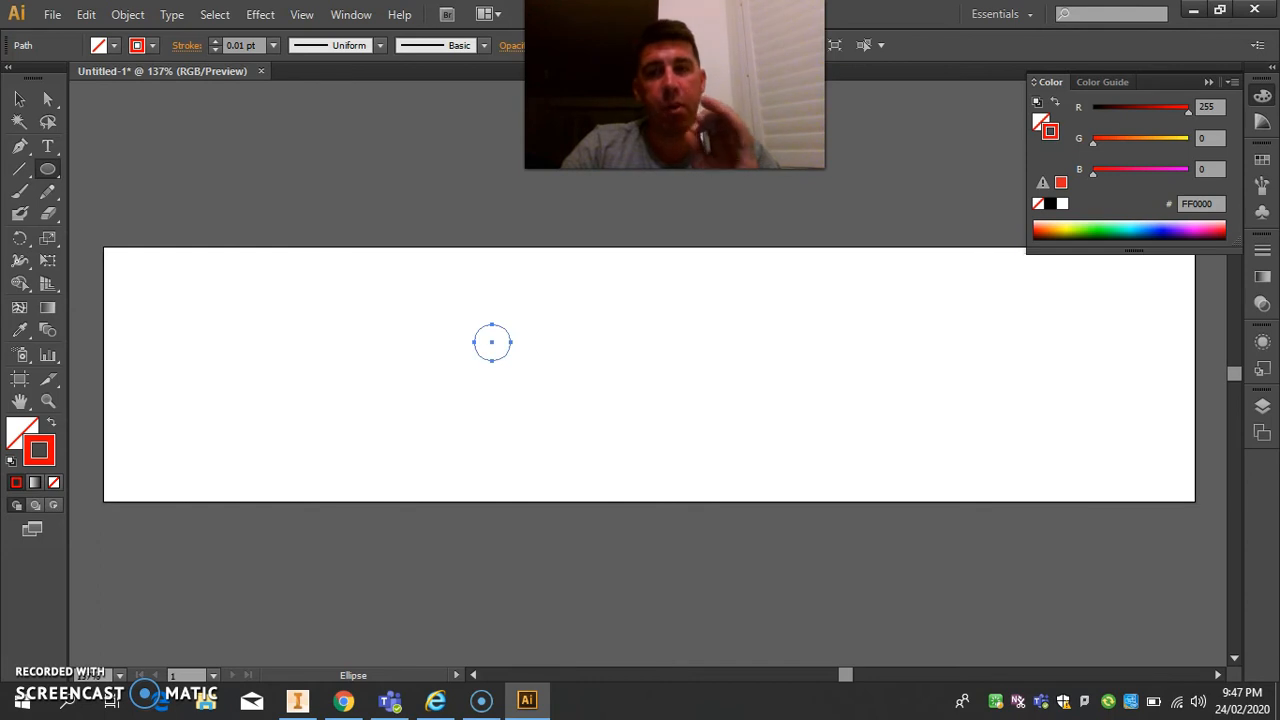
Switch to the Selection tool and leave the circle deselected.
left_click(19, 99)
left_click(277, 220)
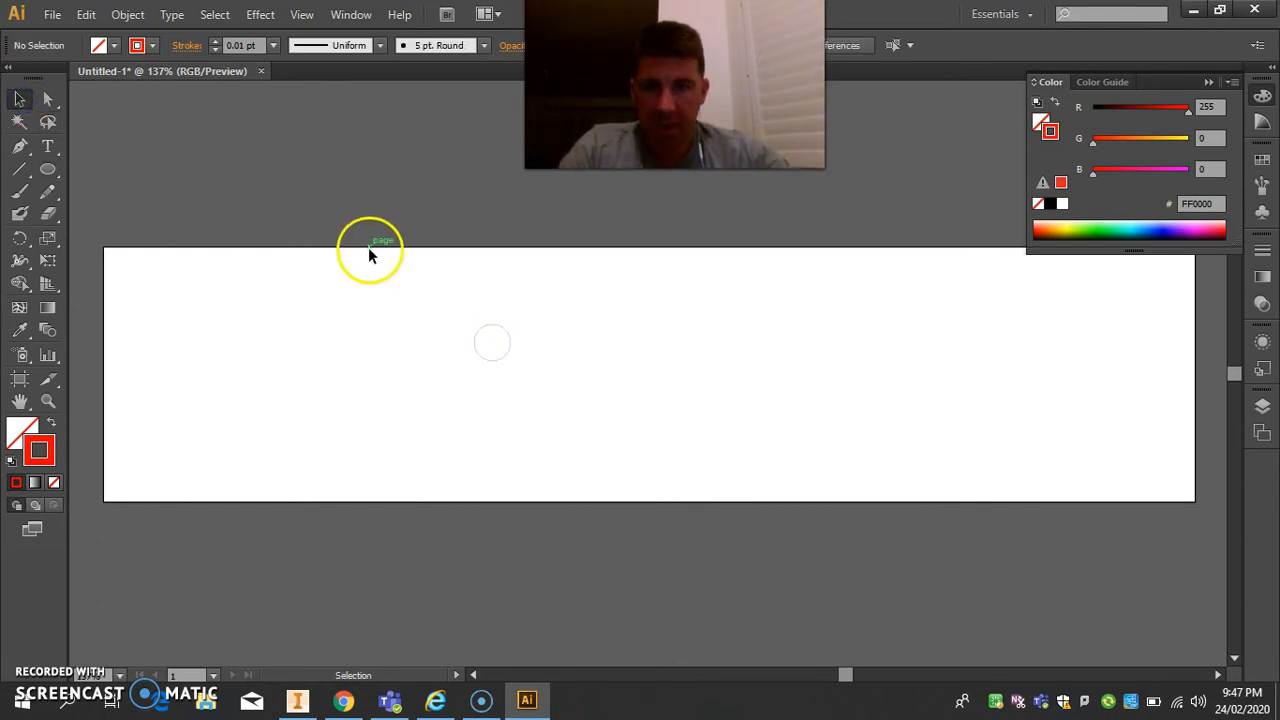
left_click_drag(403, 278, 573, 415)
left_click(541, 320)
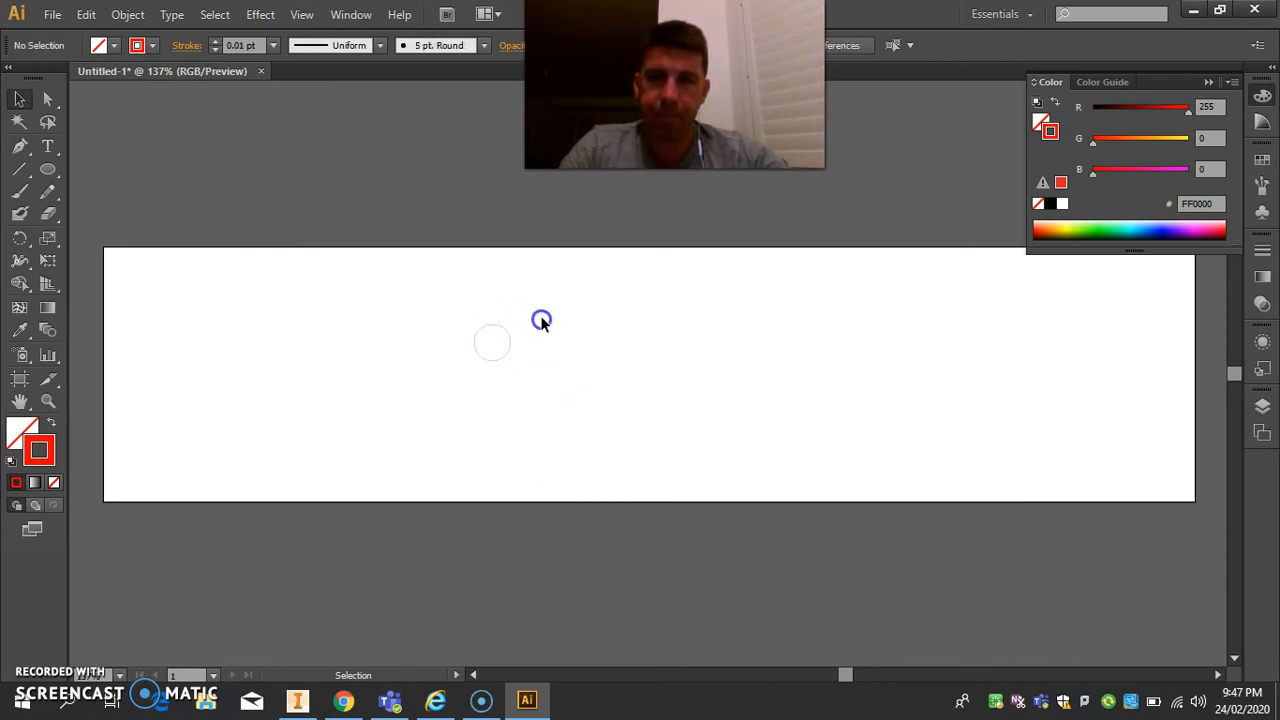
Increase the circle's stroke weight for visibility, trying 5 pt and settling on 2 pt.
left_click_drag(428, 294, 590, 412)
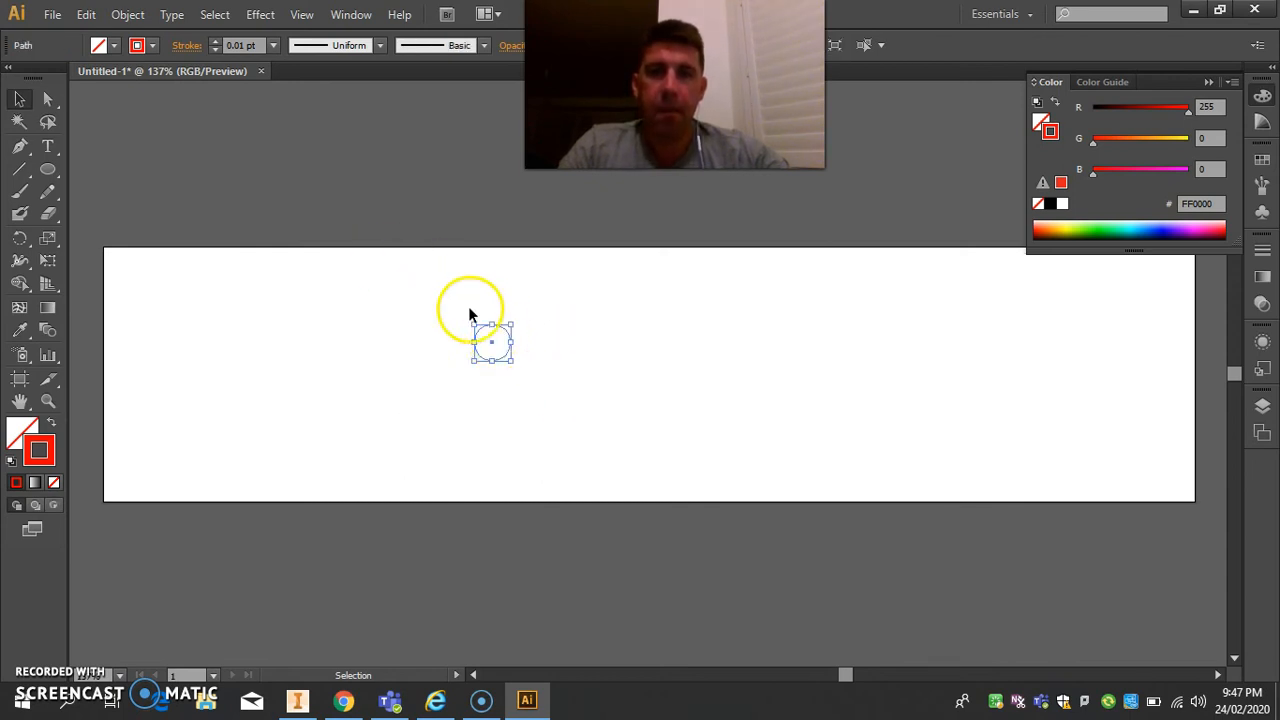
left_click_drag(421, 305, 614, 406)
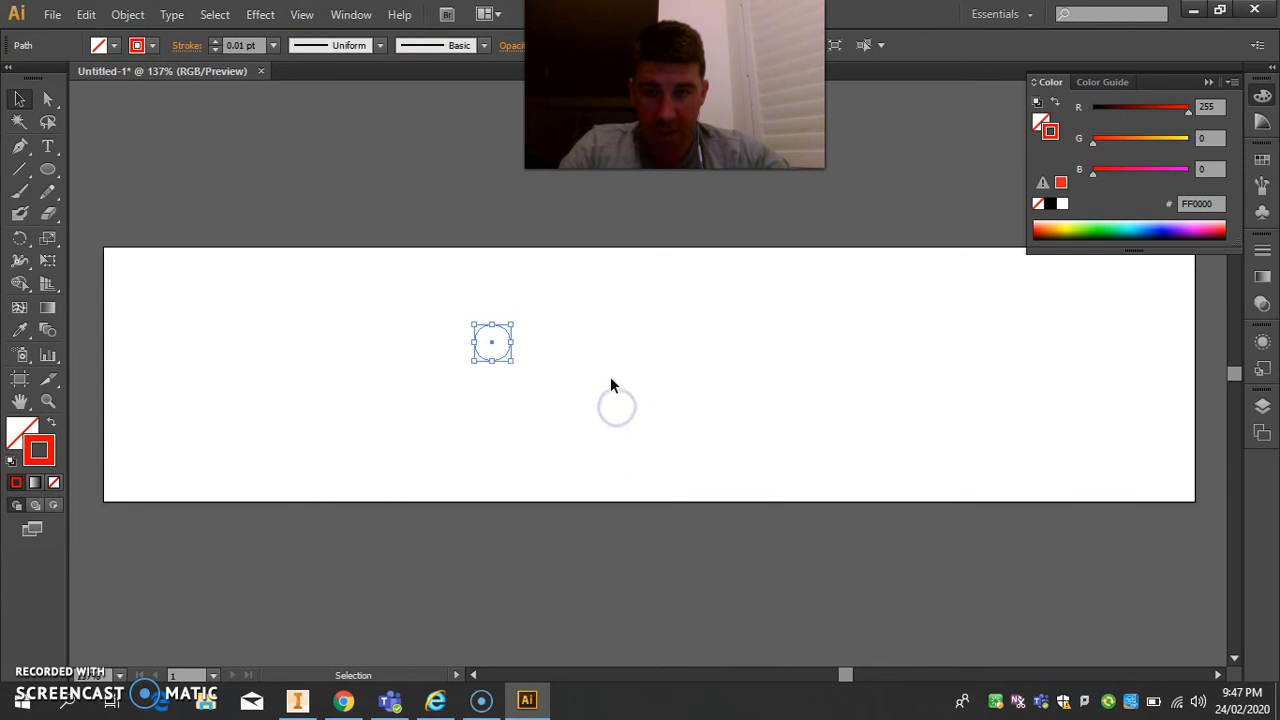
left_click(214, 42)
left_click(214, 42)
left_click(214, 42)
left_click(214, 42)
left_click(214, 42)
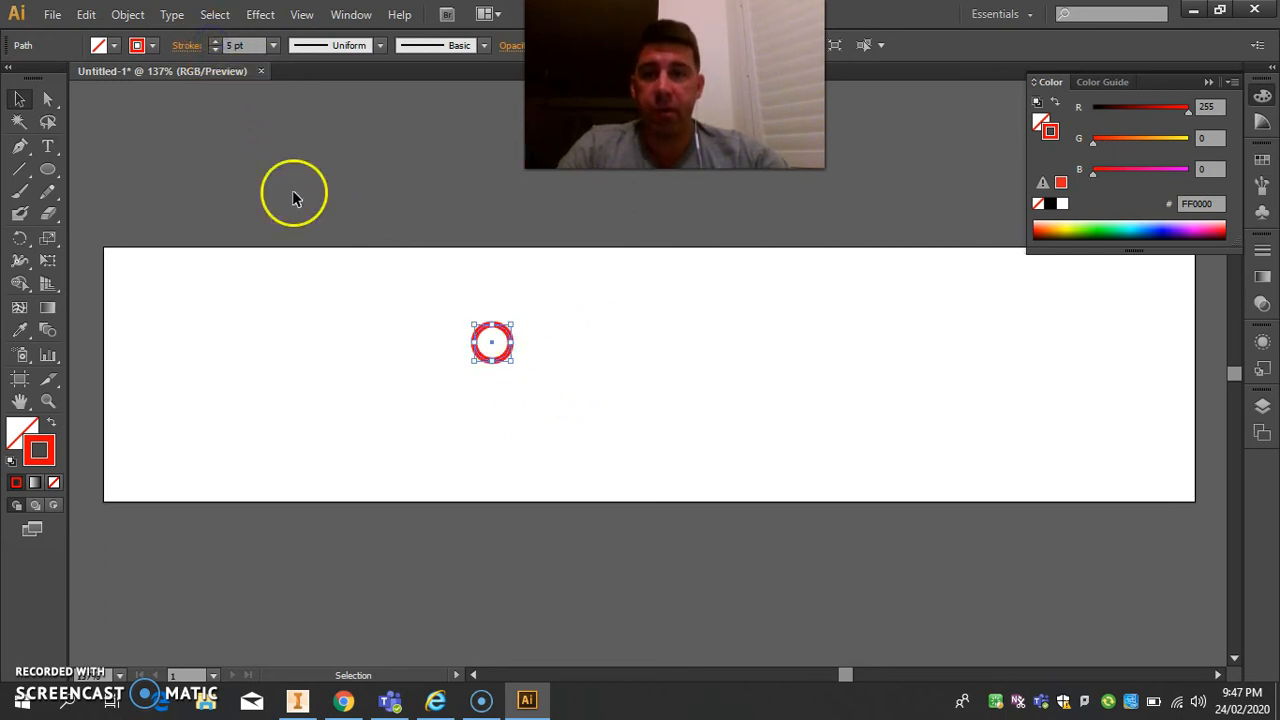
left_click(215, 49)
left_click(215, 49)
left_click(215, 49)
left_click(215, 42)
left_click(482, 227)
Make two copies of the circle, placed beside the original in a descending row of three.
left_click_drag(440, 315, 571, 402)
key("ctrl+c")
key("ctrl+v")
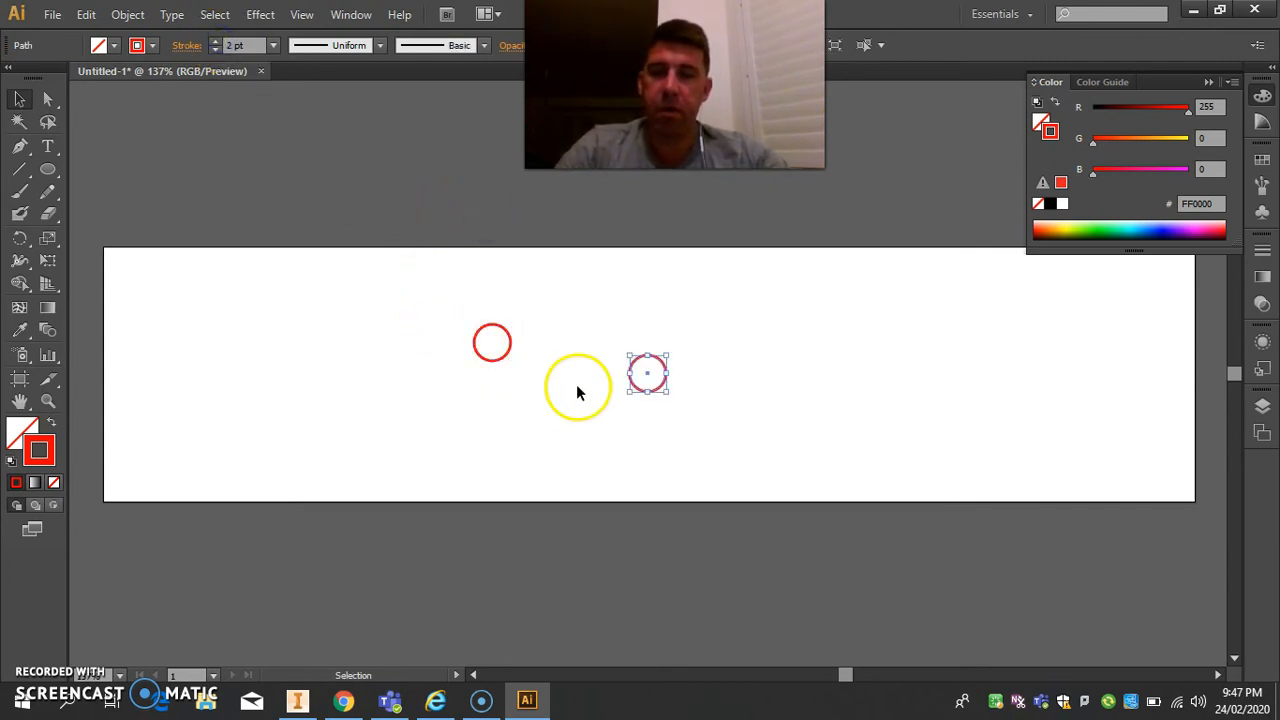
key("a")
left_click_drag(650, 366, 587, 352)
left_click(537, 489)
left_click(417, 335)
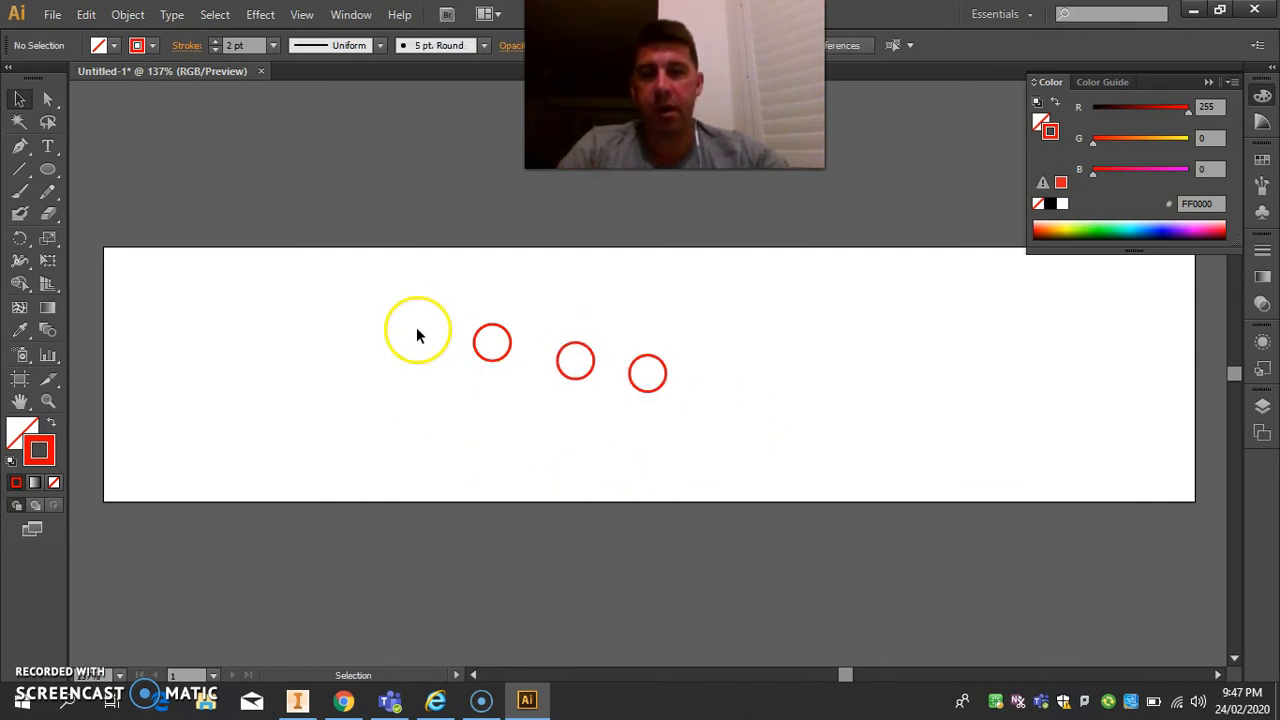
Set the stroke weight of all three circles to 0.01 pt and deselect them.
left_click_drag(420, 263, 732, 465)
left_click(244, 45)
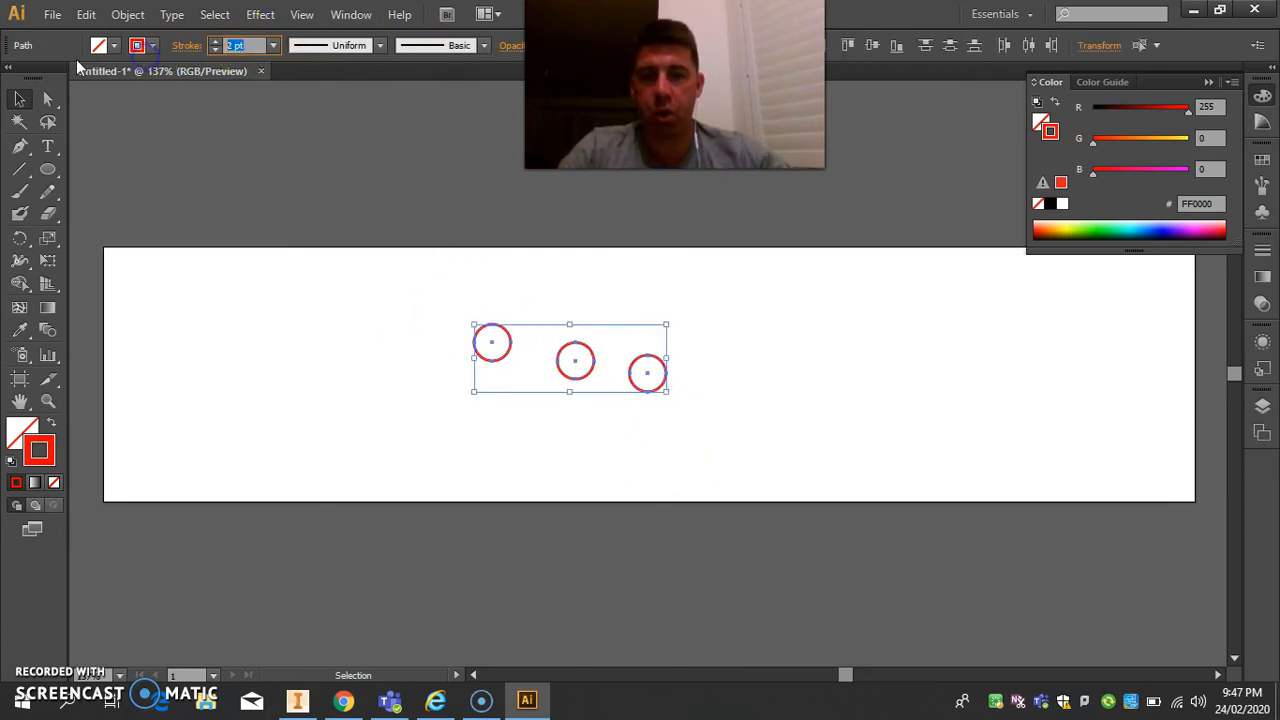
type(".01")
key("Return")
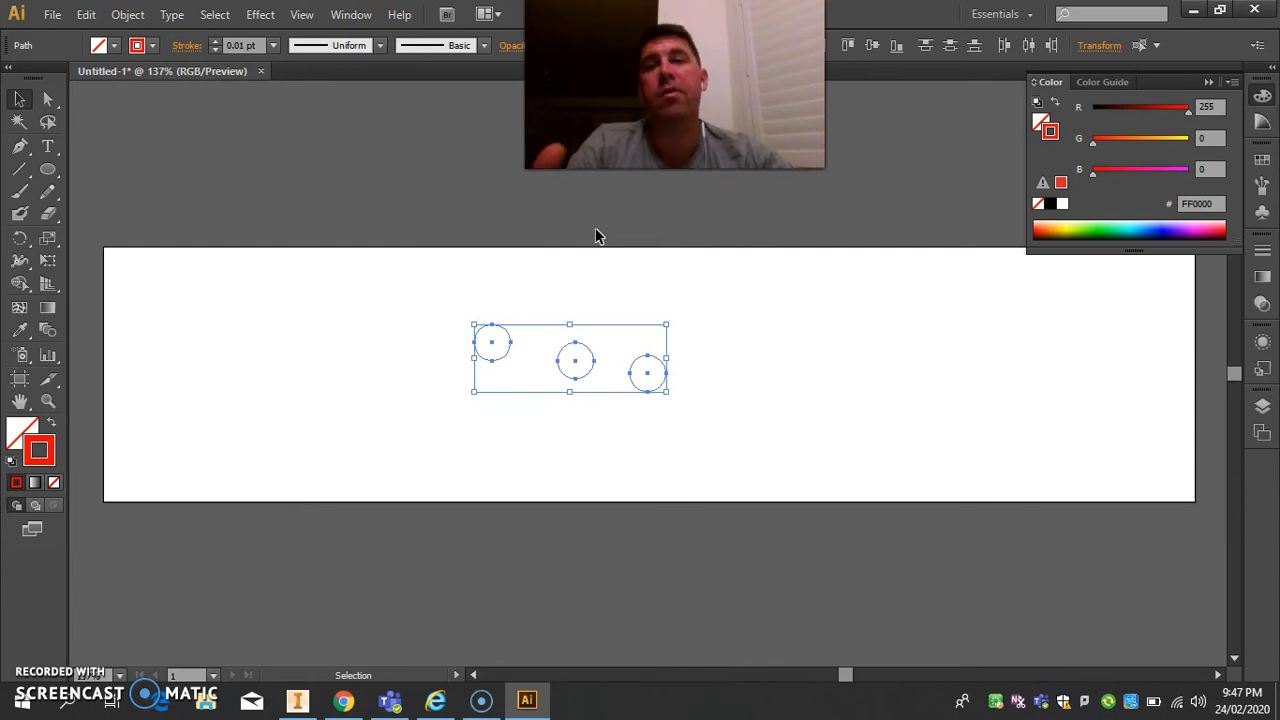
left_click(632, 278)
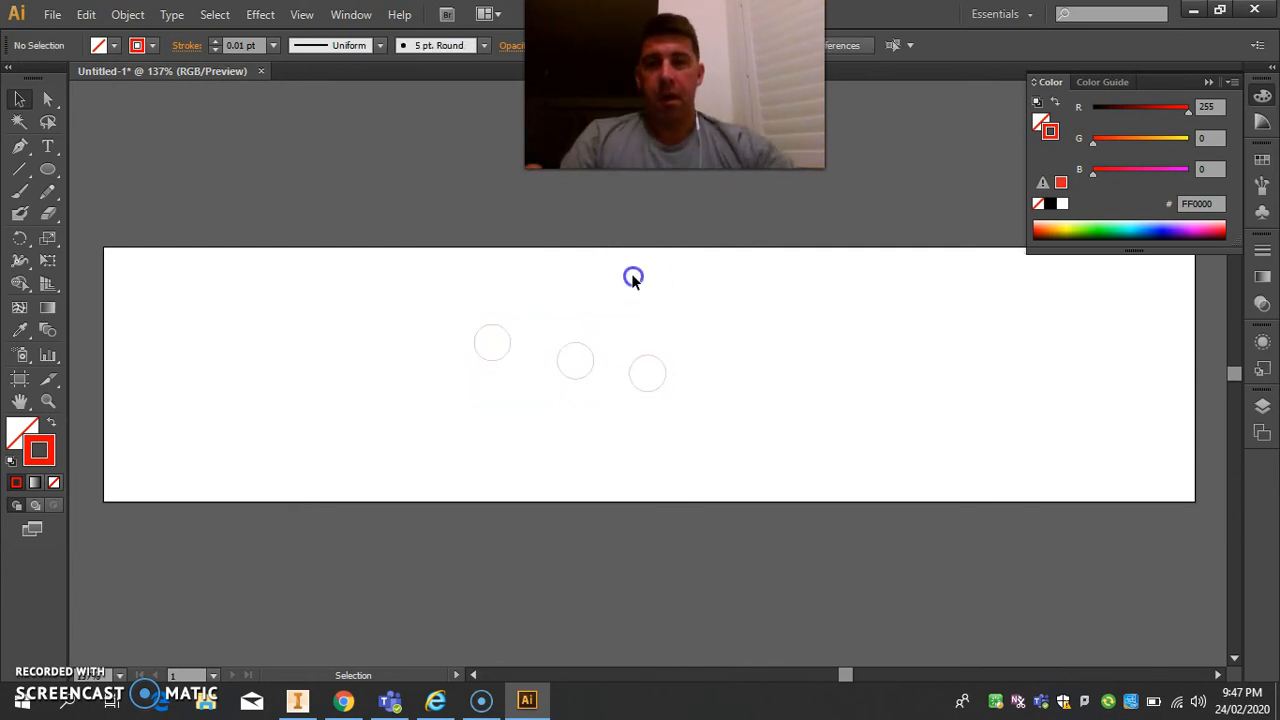
Add a text line with the person's title and surname beside the circles, and enlarge it to 76 pt.
left_click(48, 148)
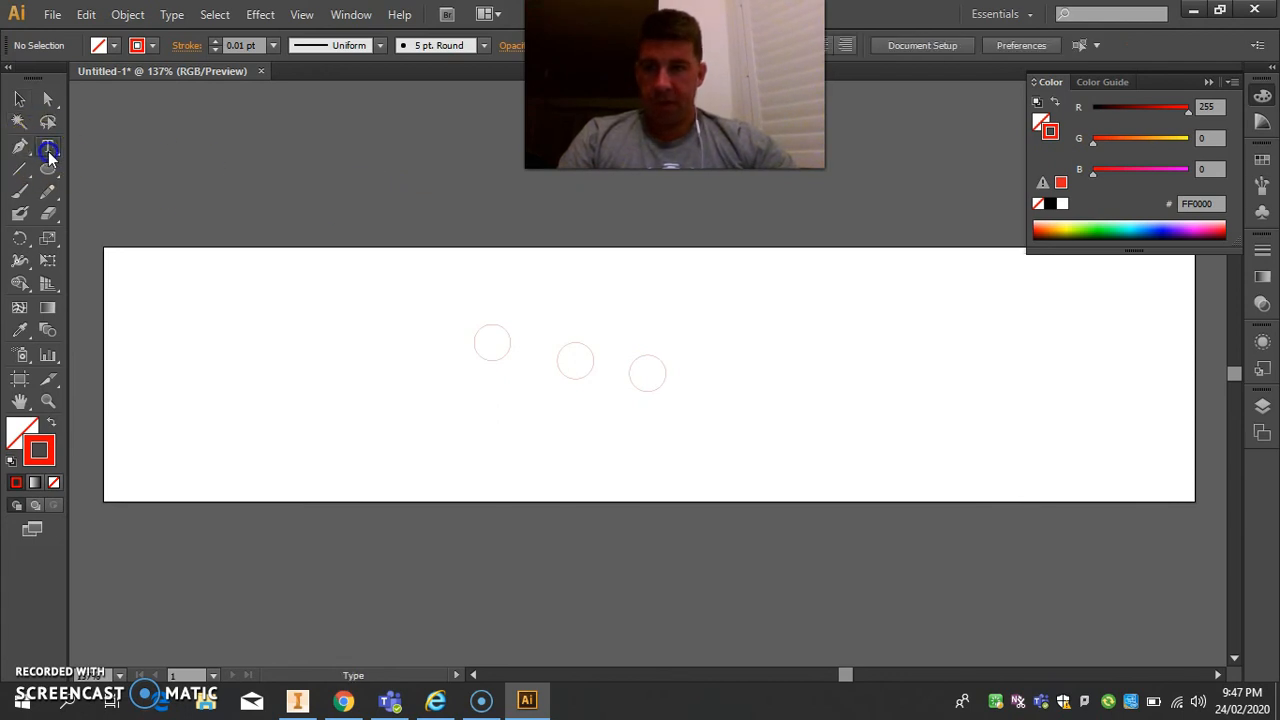
left_click(752, 311)
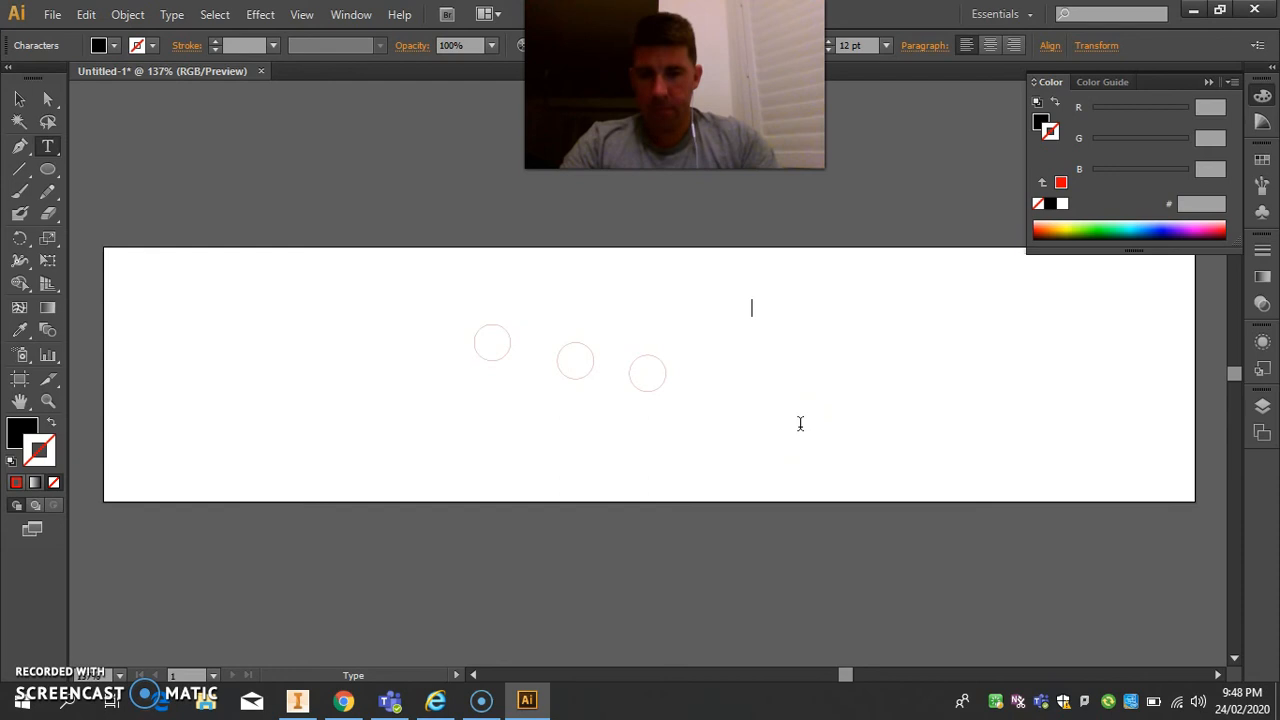
type("Mr Stork")
key("ctrl+a")
key("ctrl+shift+period")
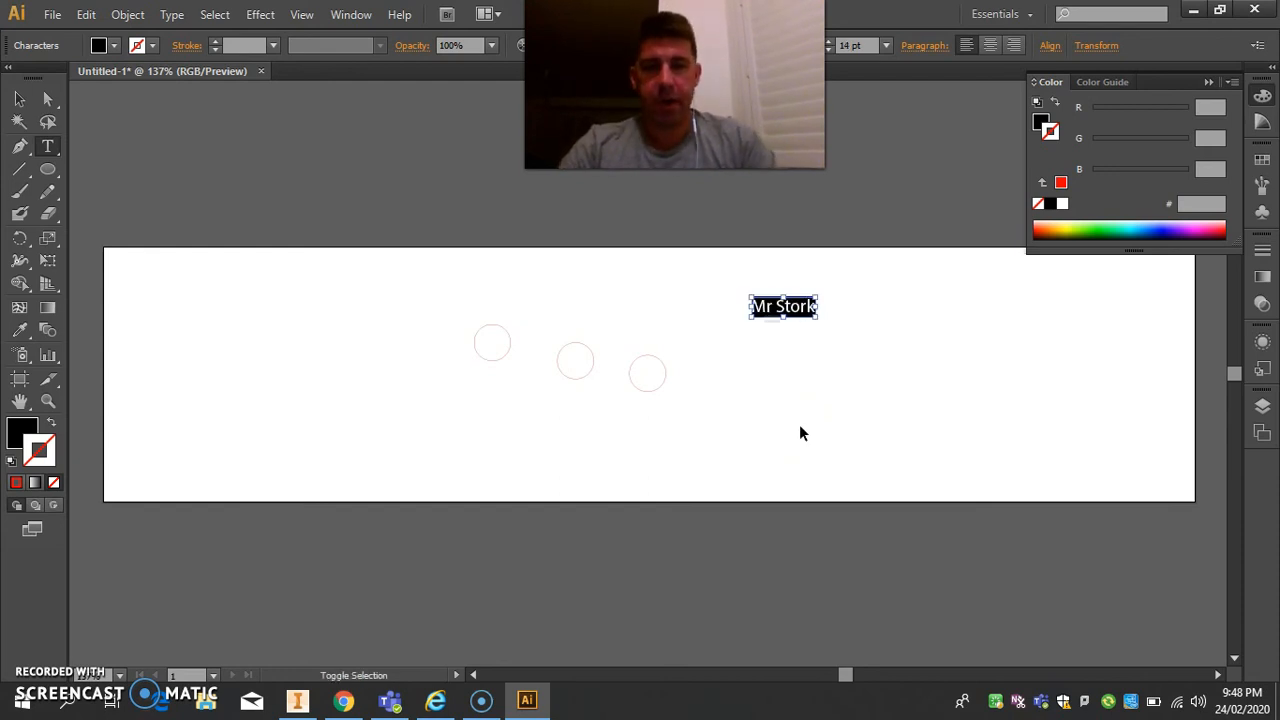
key("ctrl+shift+period")
key("ctrl+shift+period")
key("ctrl+shift+period")
key("ctrl+shift+period")
key("ctrl+shift+period")
key("ctrl+shift+period")
key("ctrl+shift+period")
key("ctrl+shift+period")
key("ctrl+shift+period")
key("ctrl+shift+period")
key("ctrl+shift+period")
key("ctrl+shift+period")
key("ctrl+shift+period")
key("ctrl+shift+period")
key("ctrl+shift+period")
key("ctrl+shift+period")
key("ctrl+shift+period")
key("ctrl+shift+period")
key("ctrl+shift+period")
key("ctrl+shift+period")
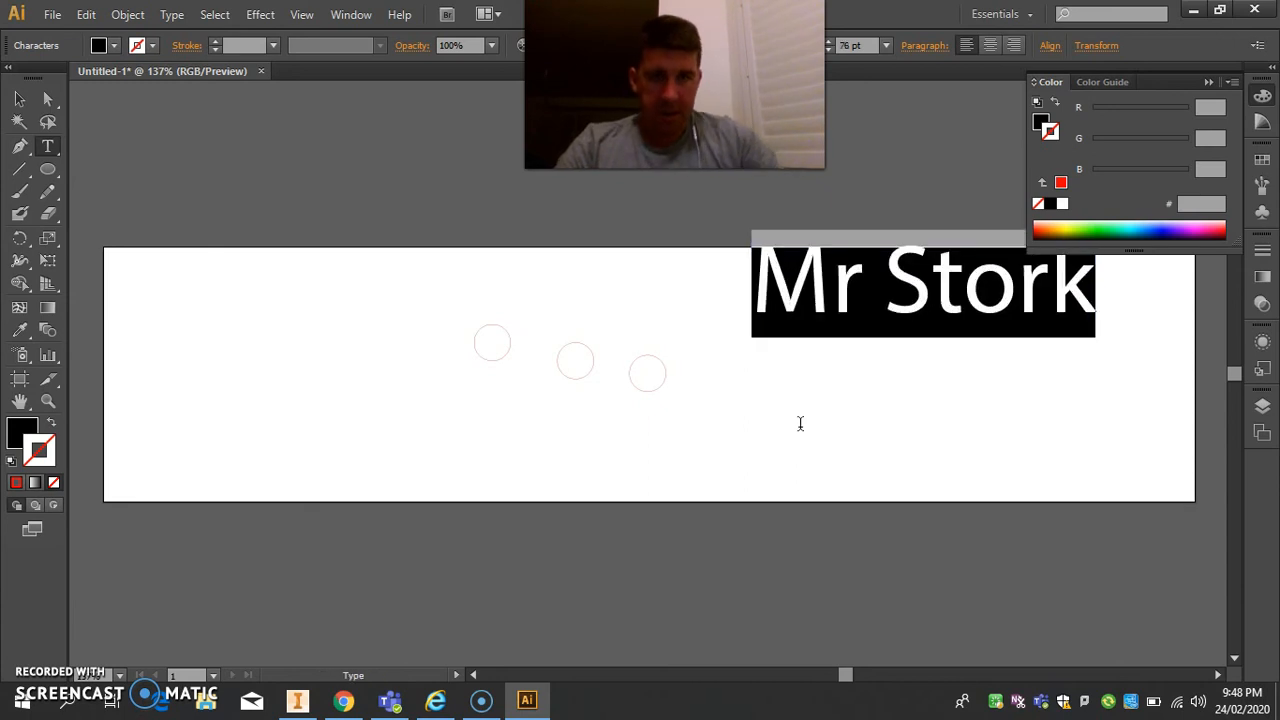
Move the name text down so it lies fully inside the artboard beside the circles.
left_click(20, 98)
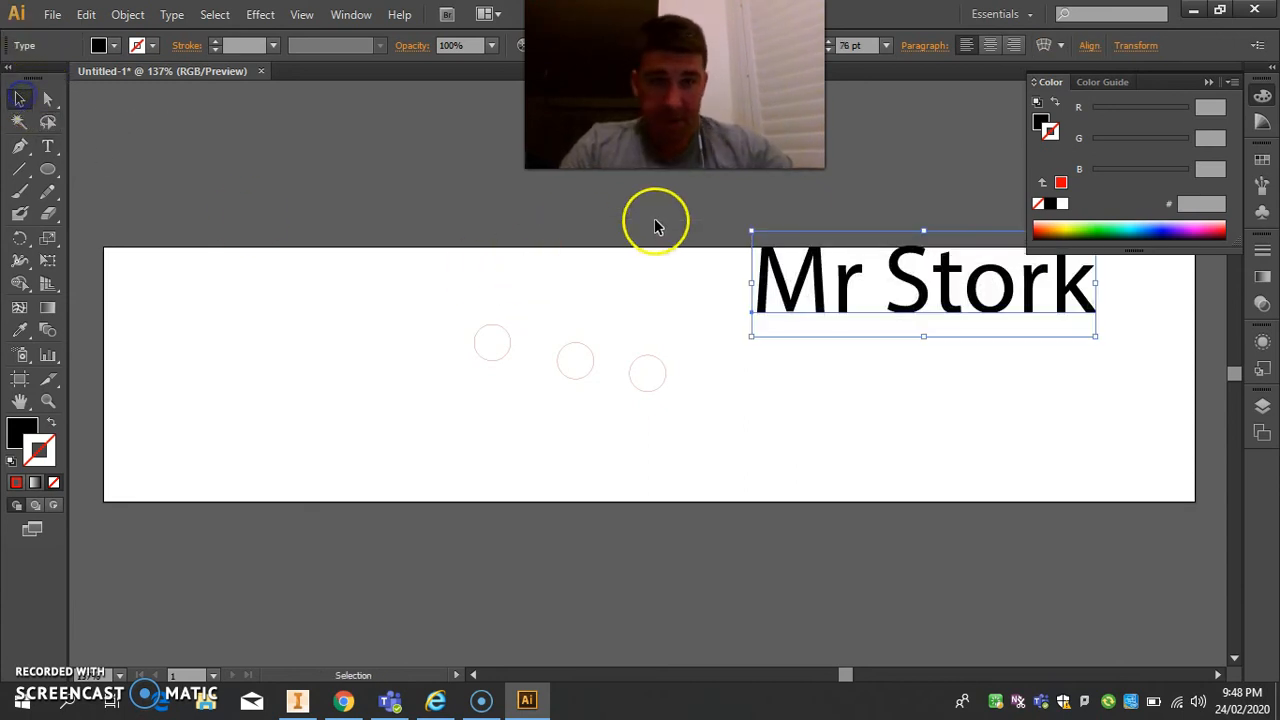
left_click_drag(912, 300, 888, 406)
left_click(886, 450)
left_click(975, 368)
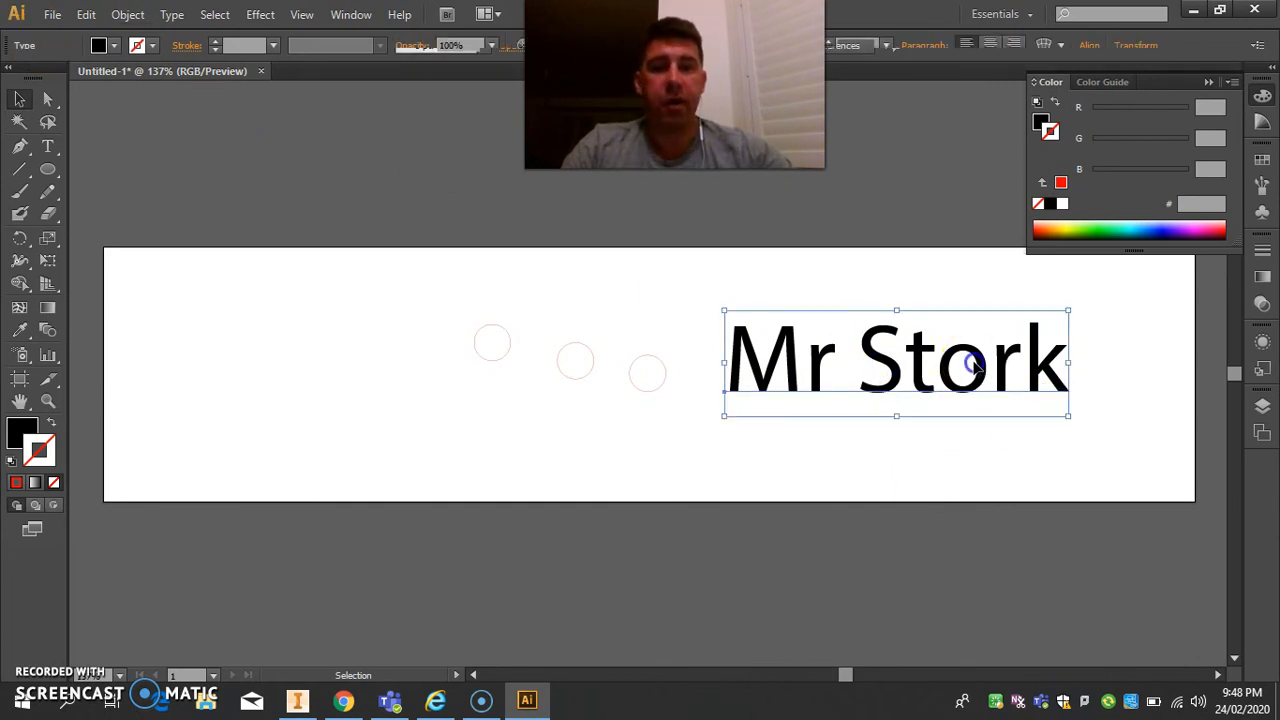
Set the name text's fill to none and its stroke color to R 255, G 0, B 0.
left_click(1040, 120)
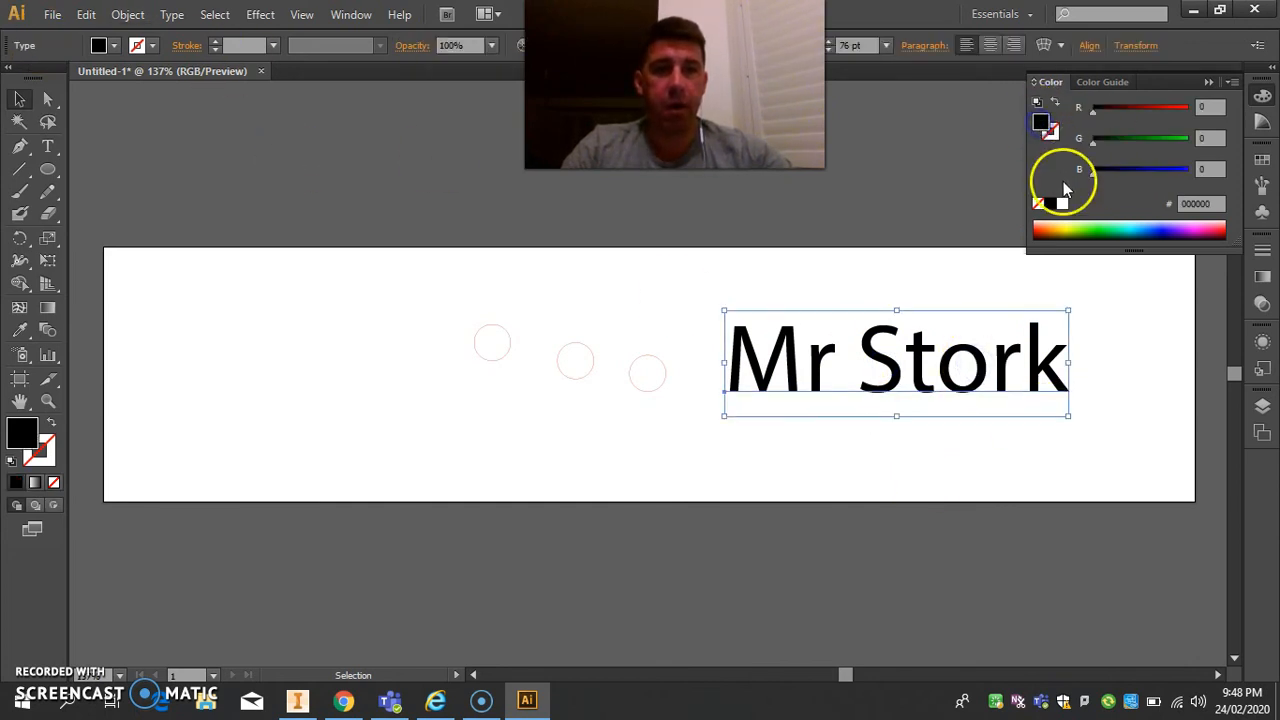
left_click(1038, 203)
left_click(1054, 131)
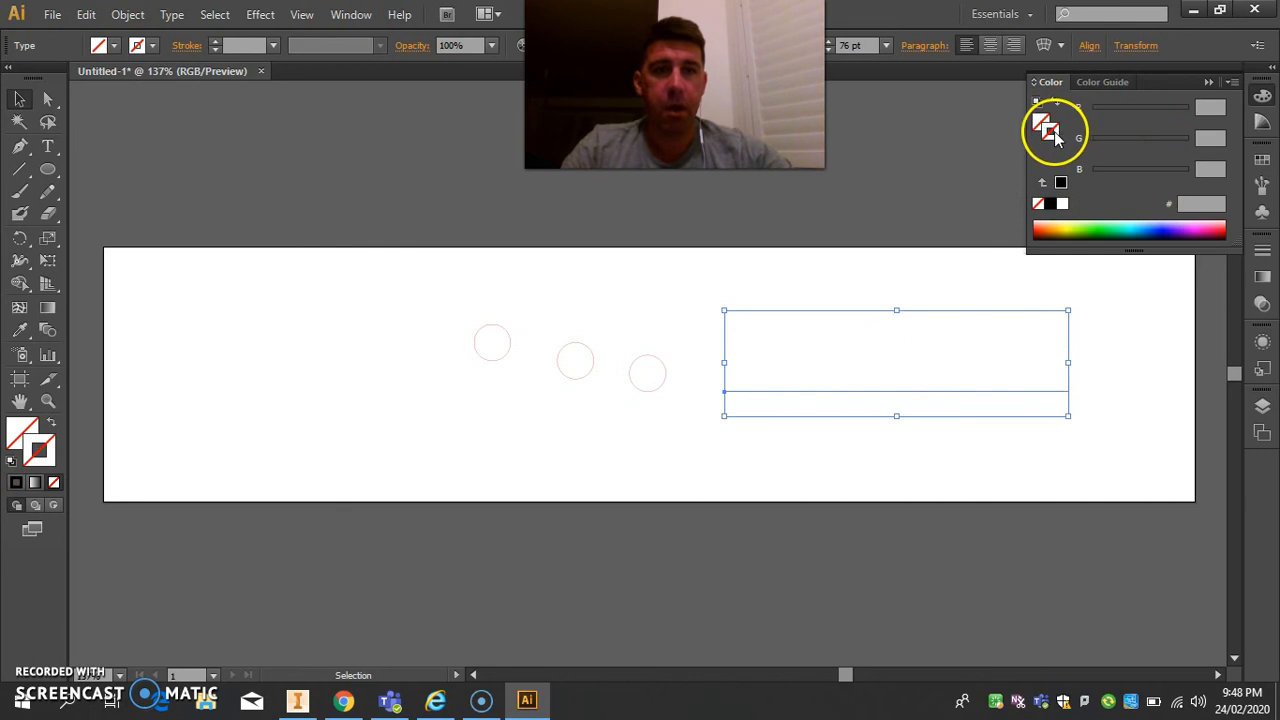
left_click(1210, 105)
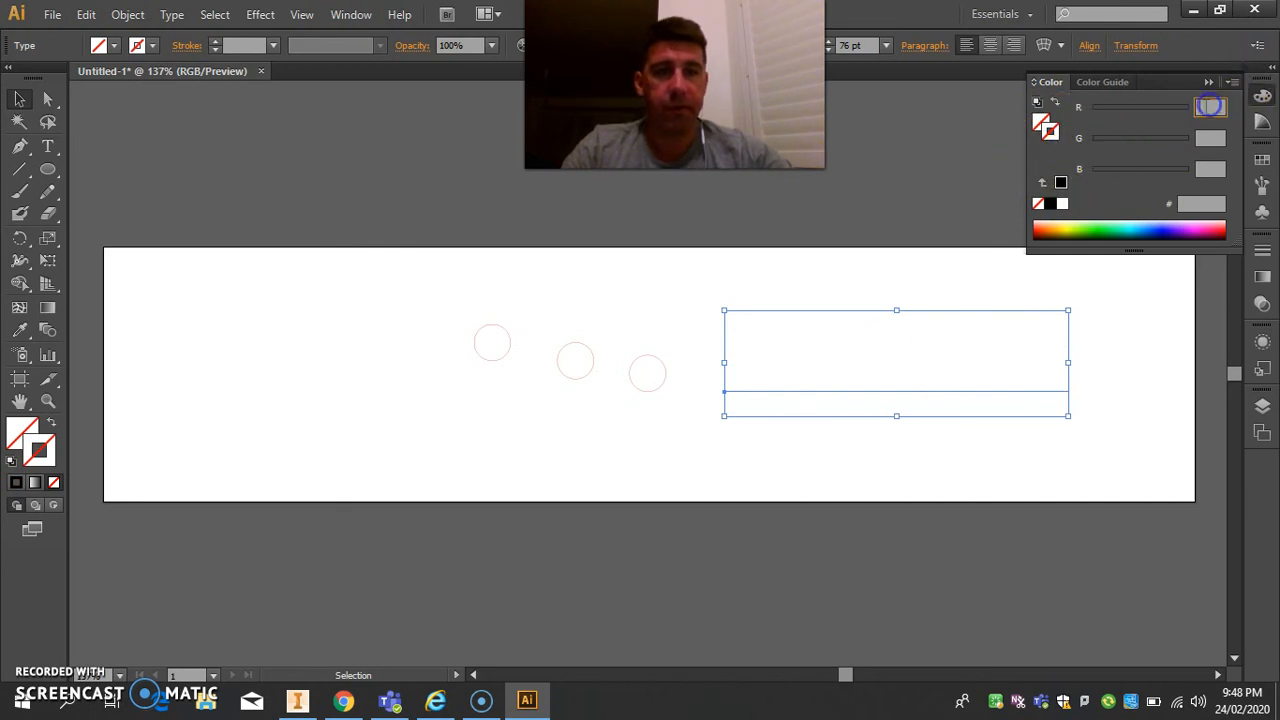
type("255")
key("Return")
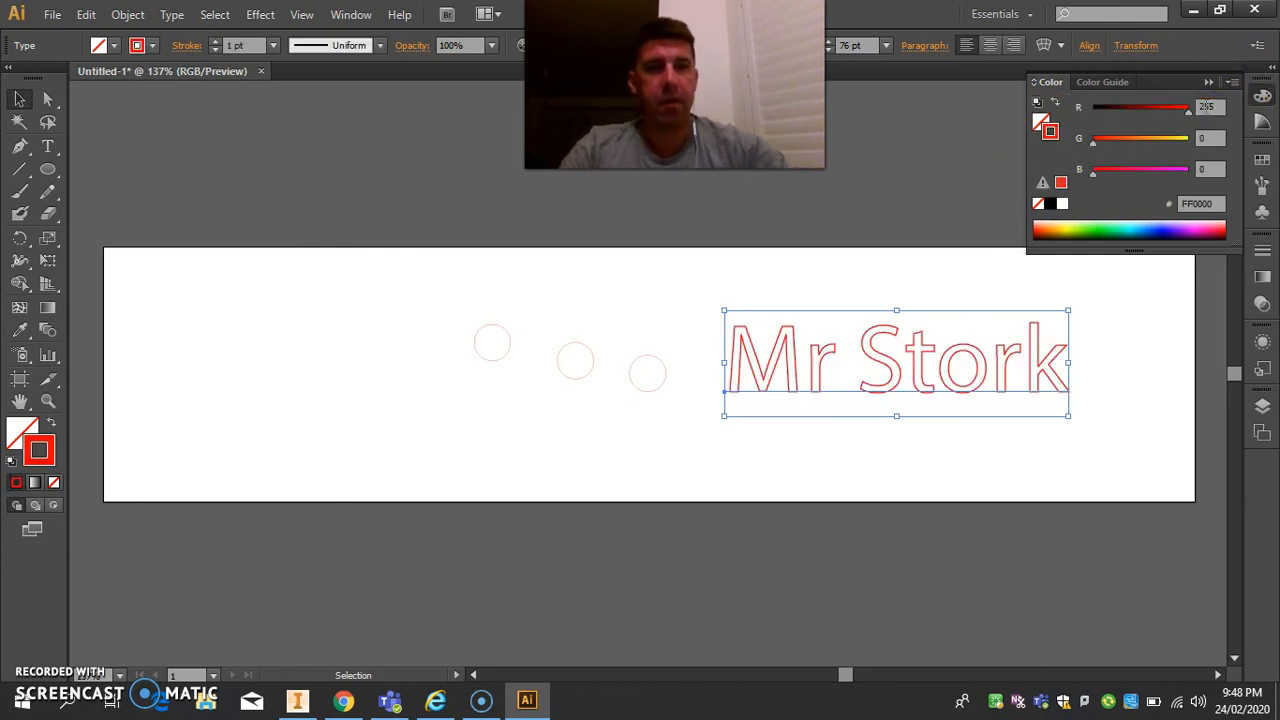
Try a 0.01 pt stroke weight on the name text, and undo the change.
left_click(250, 45)
left_click_drag(253, 45, 147, 70)
type("0.01")
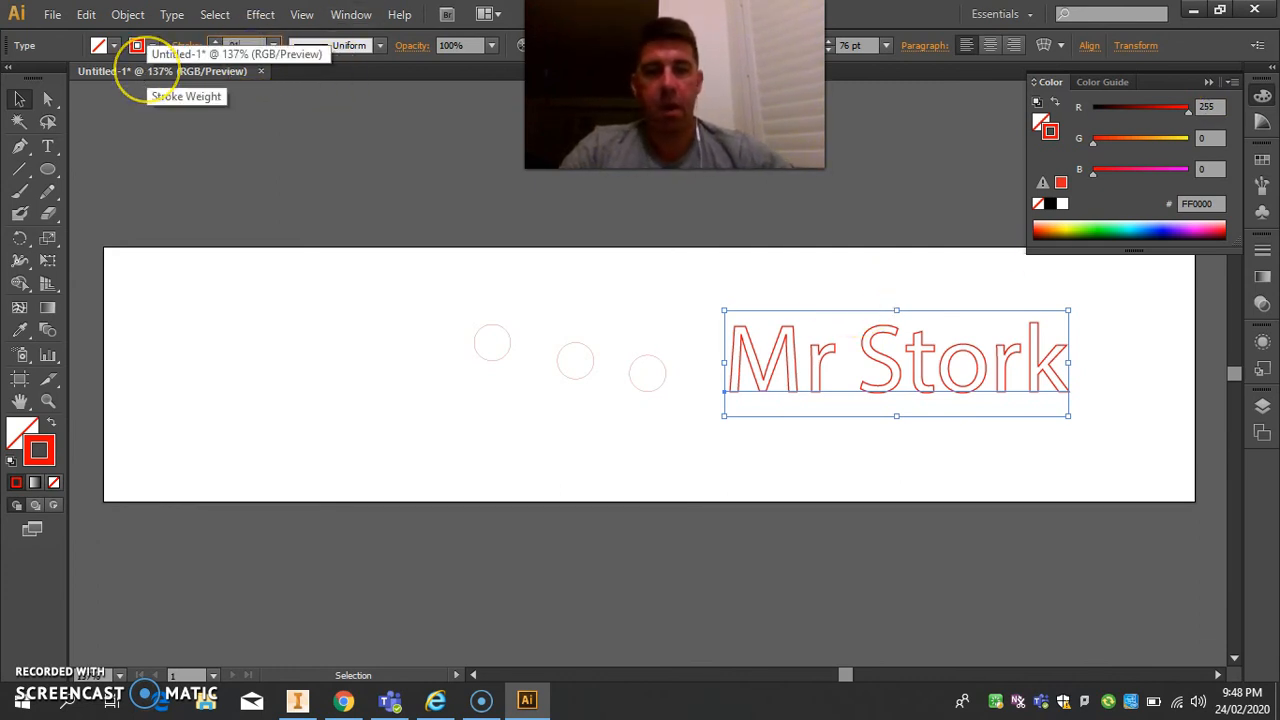
key("Return")
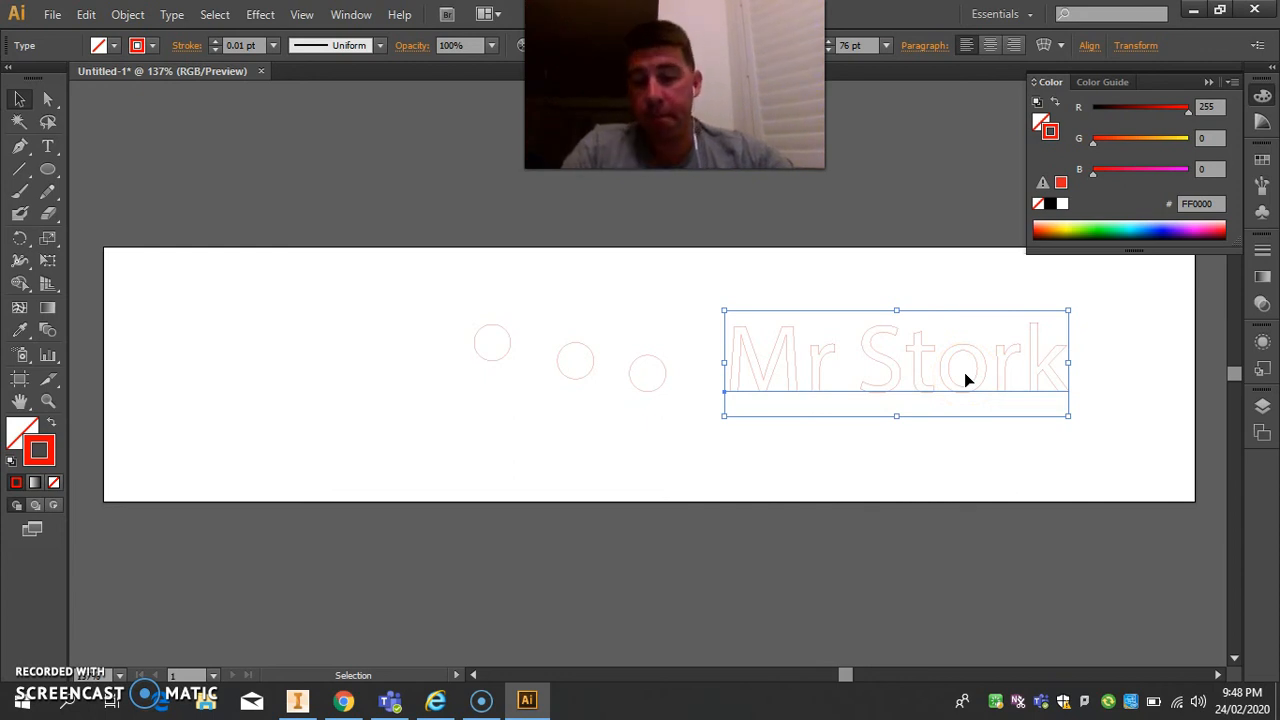
key("ctrl+z")
Change the font of the whole name text to Stencil.
double_click(906, 366)
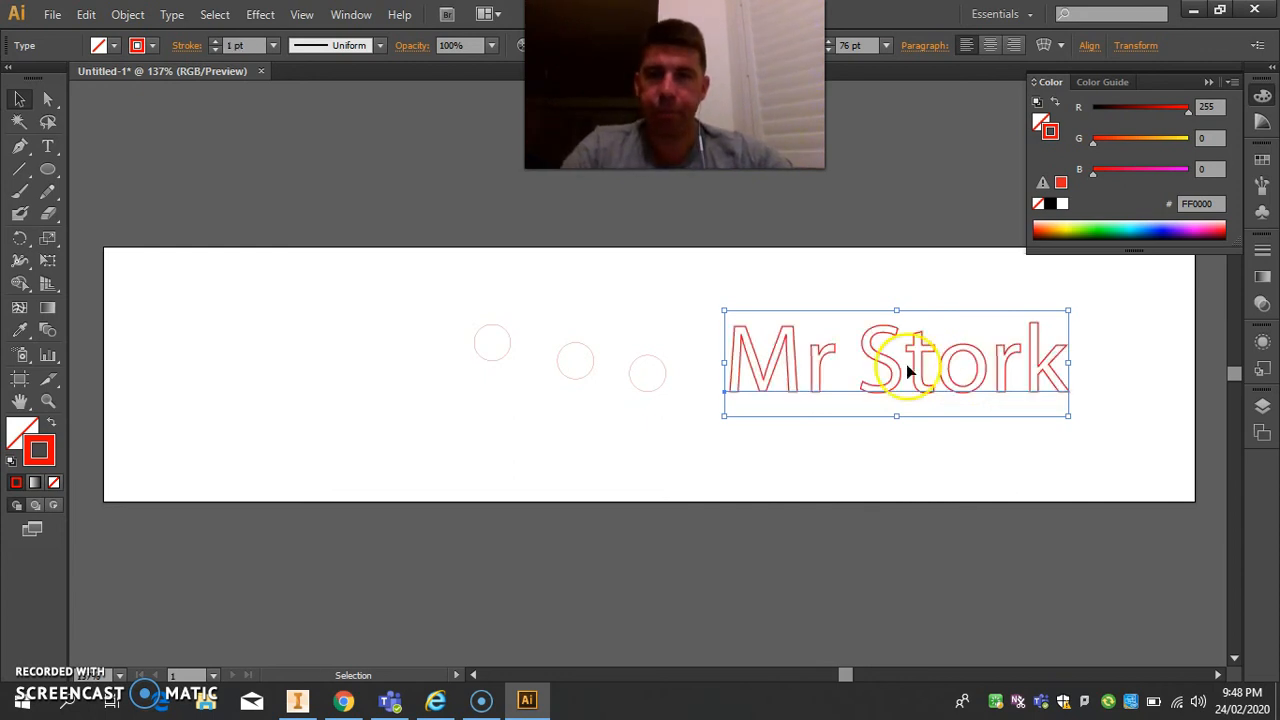
triple_click(878, 366)
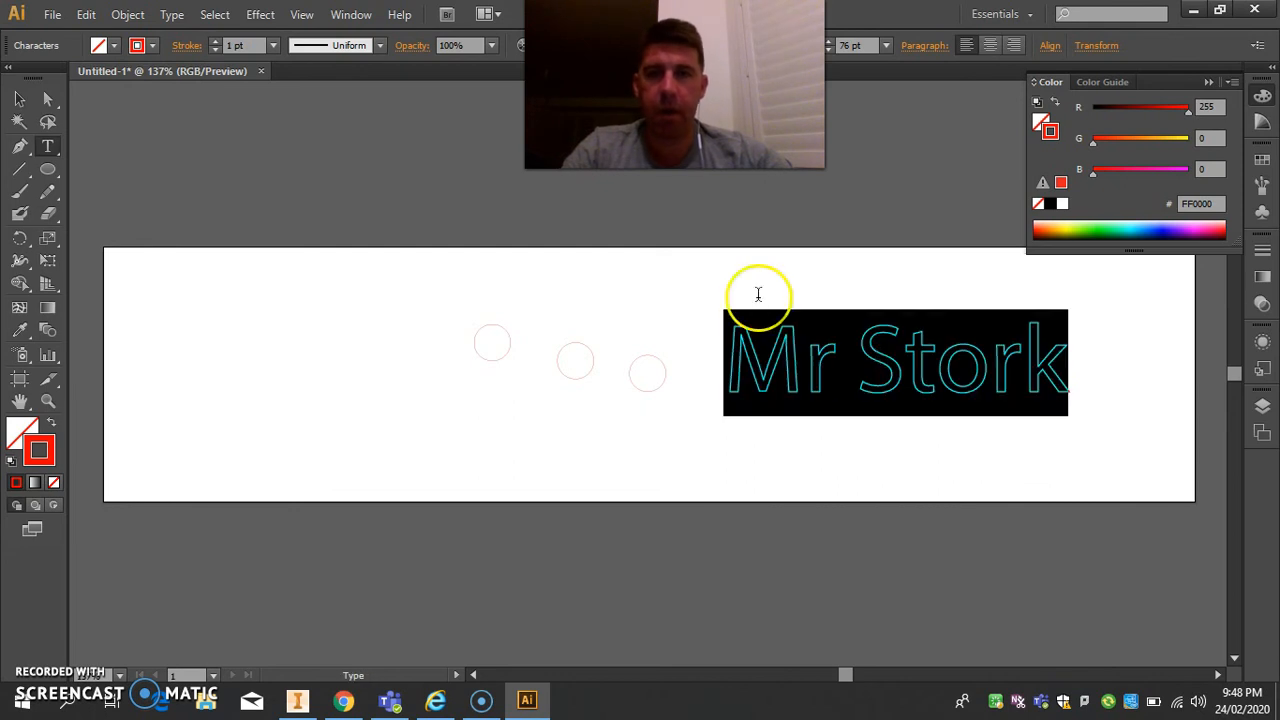
left_click_drag(680, 105, 313, 105)
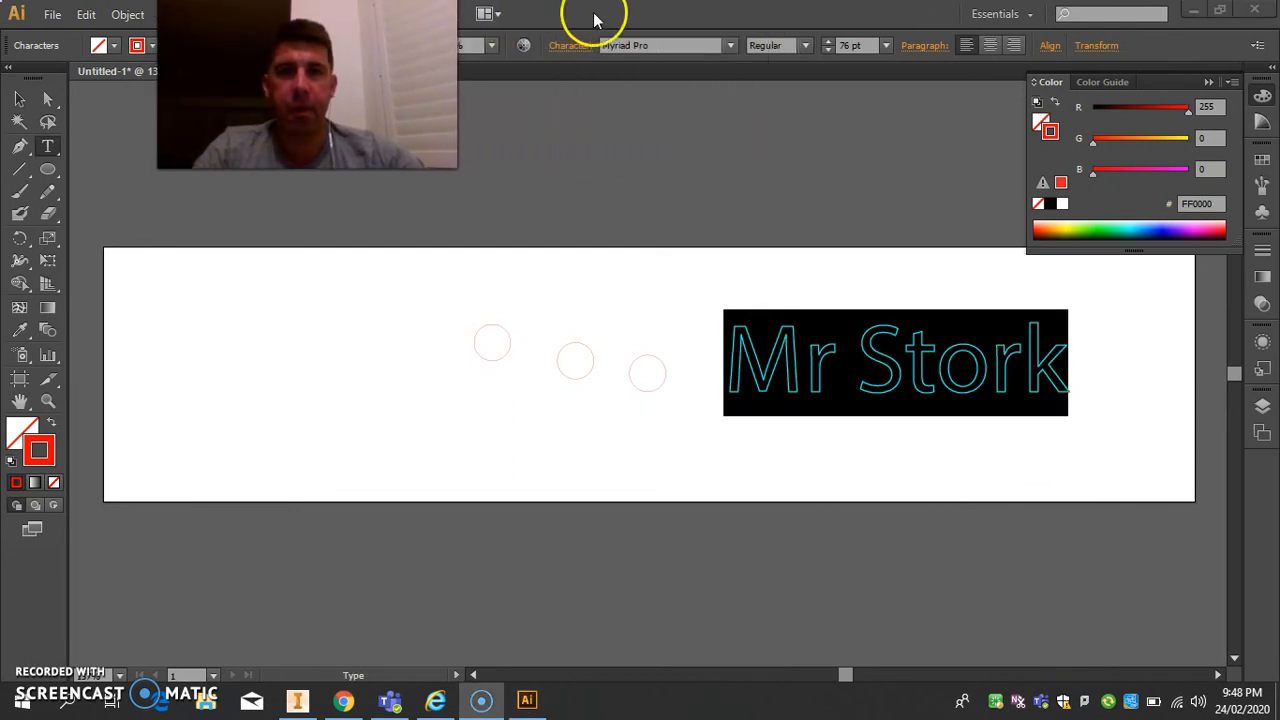
left_click(730, 46)
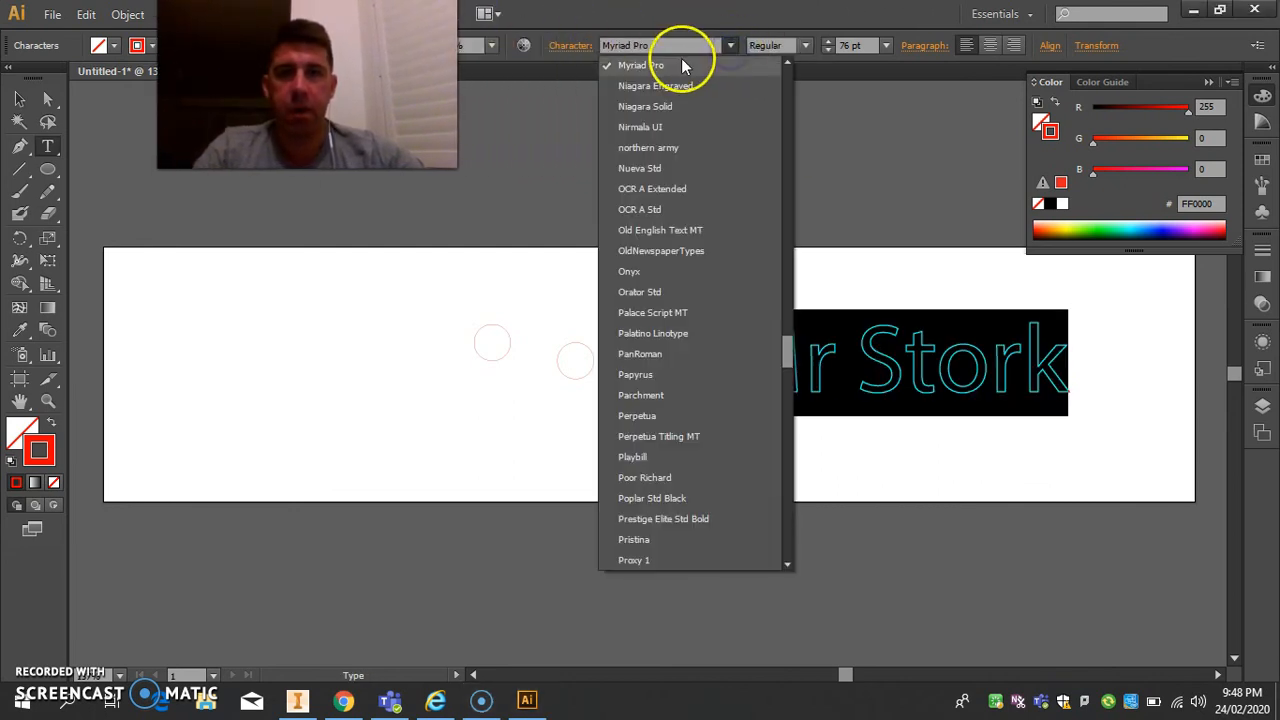
left_click_drag(684, 47, 506, 43)
type("Stencil")
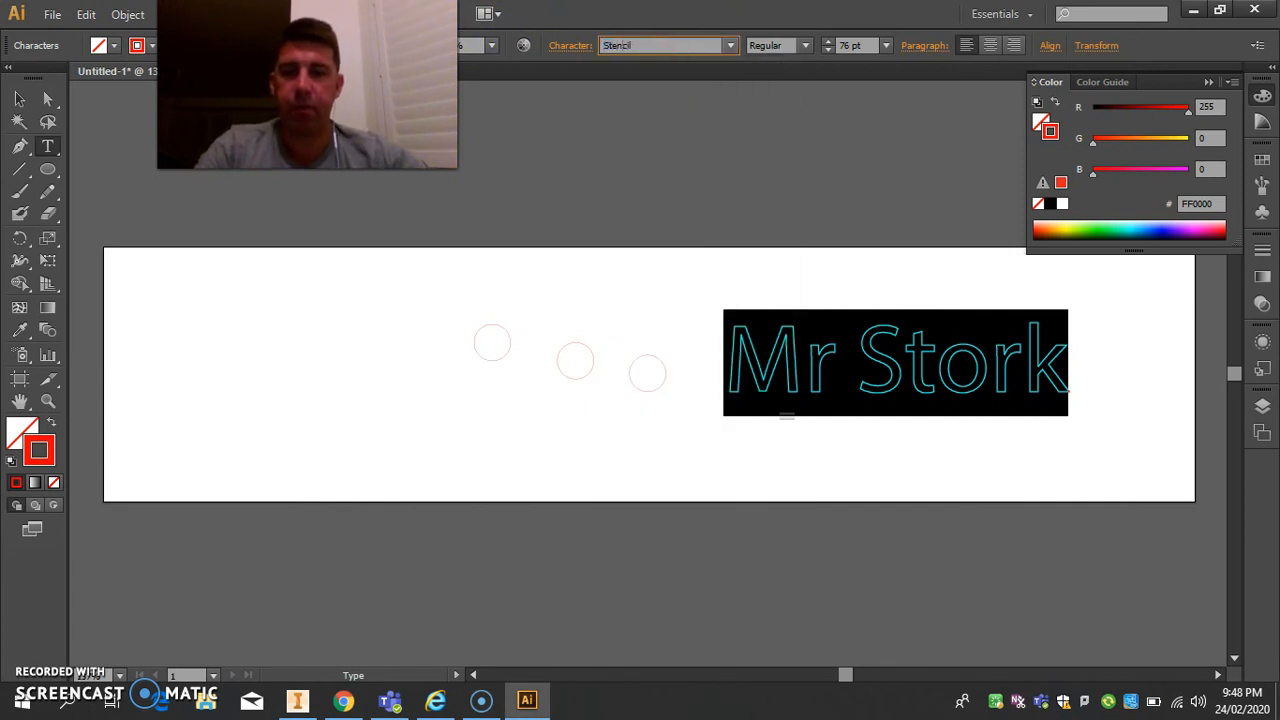
key("Return")
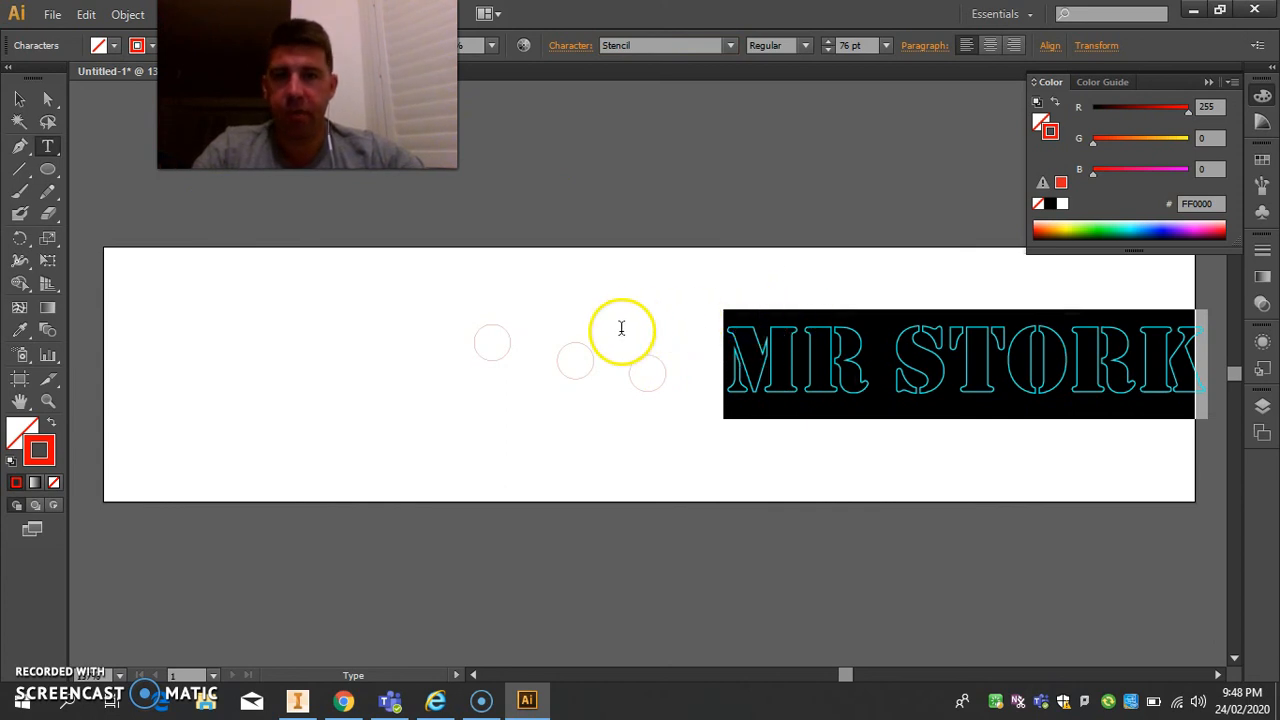
Shift the Stencil text left so it fits inside the artboard, and move the third circle below and between the other two.
left_click(19, 100)
left_click(797, 303)
left_click_drag(654, 288, 835, 374)
left_click(837, 245)
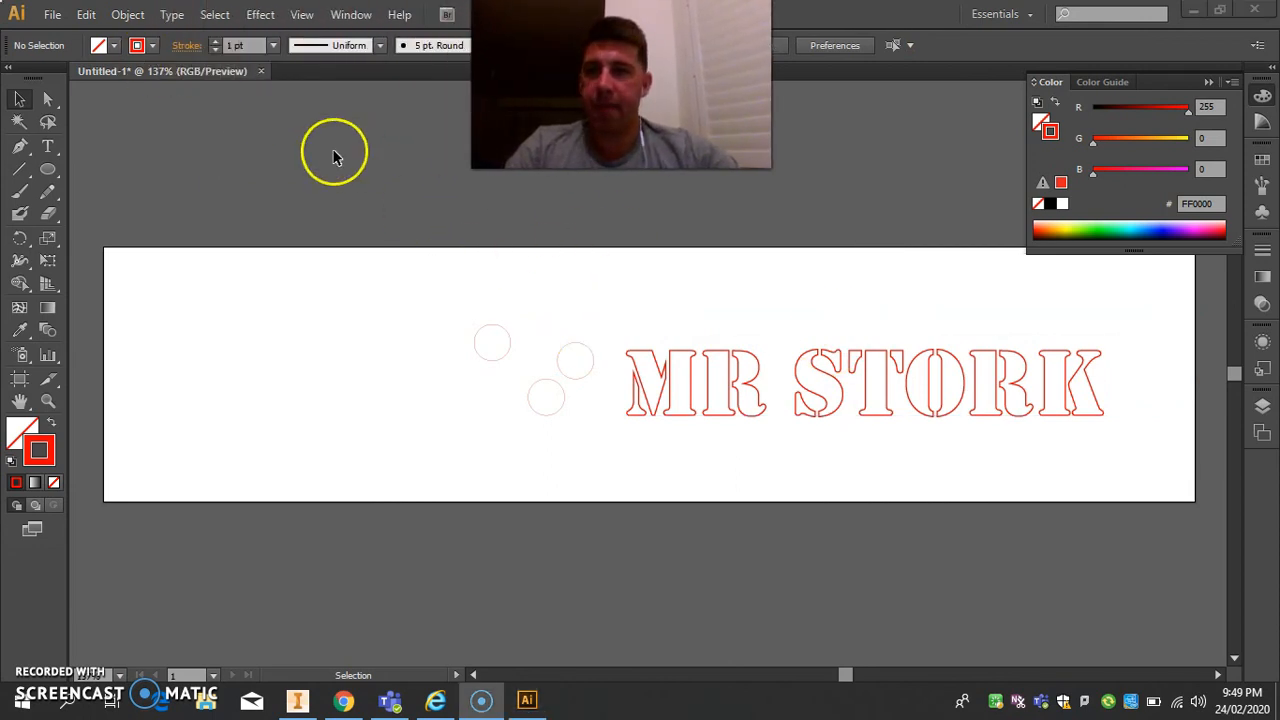
Set the stroke weight of the whole Stencil text to 0.01 pt and leave the text deselected.
key("t")
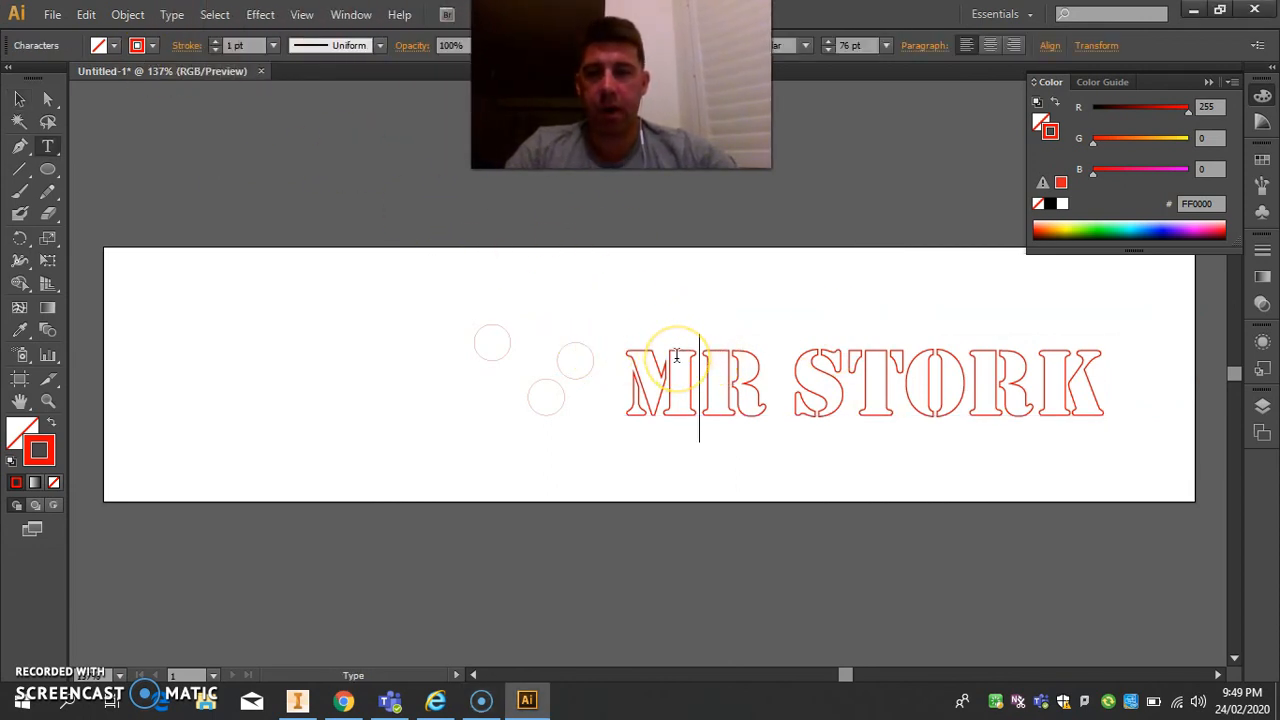
triple_click(677, 356)
left_click_drag(254, 46, 173, 48)
type(".01")
key("Return")
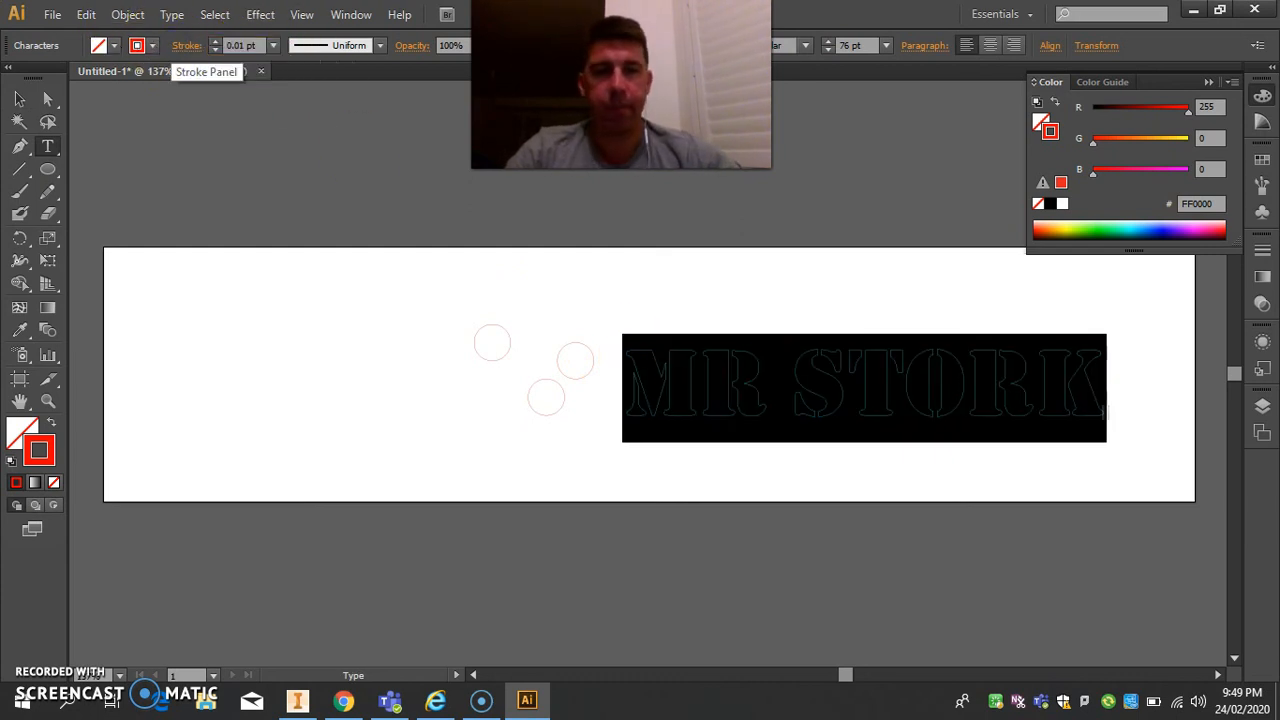
left_click(753, 197)
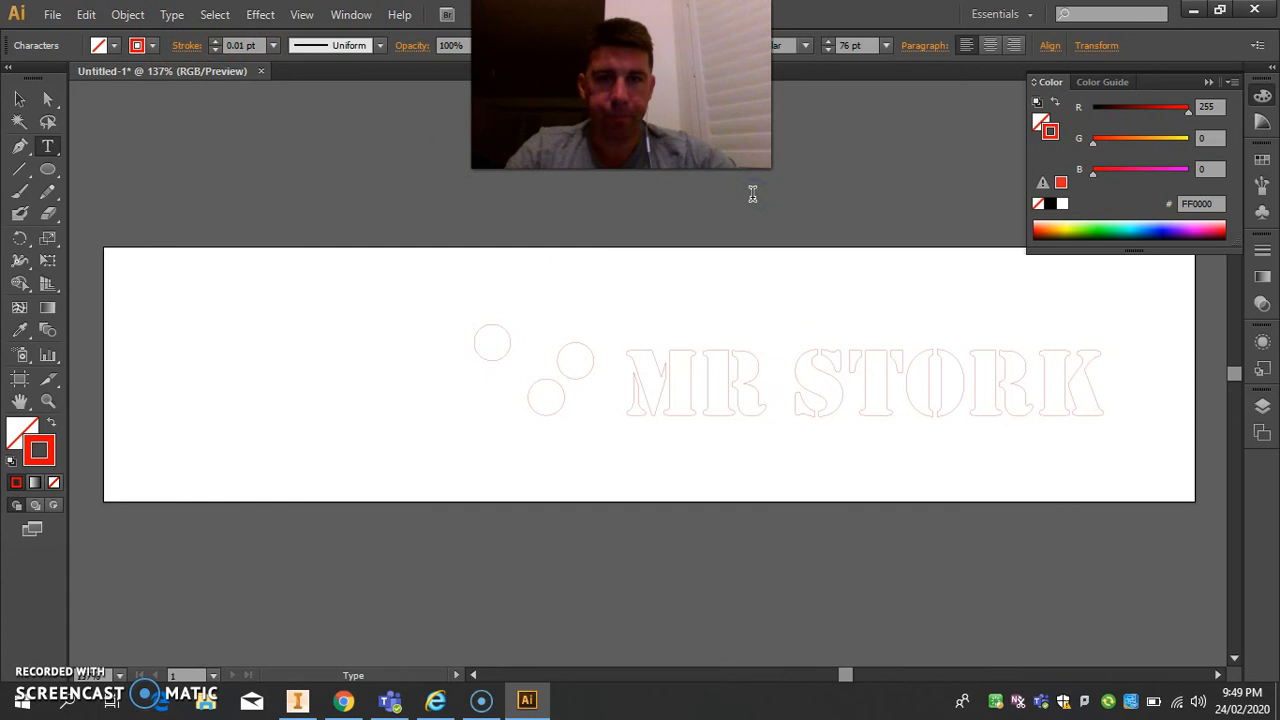
left_click(19, 97)
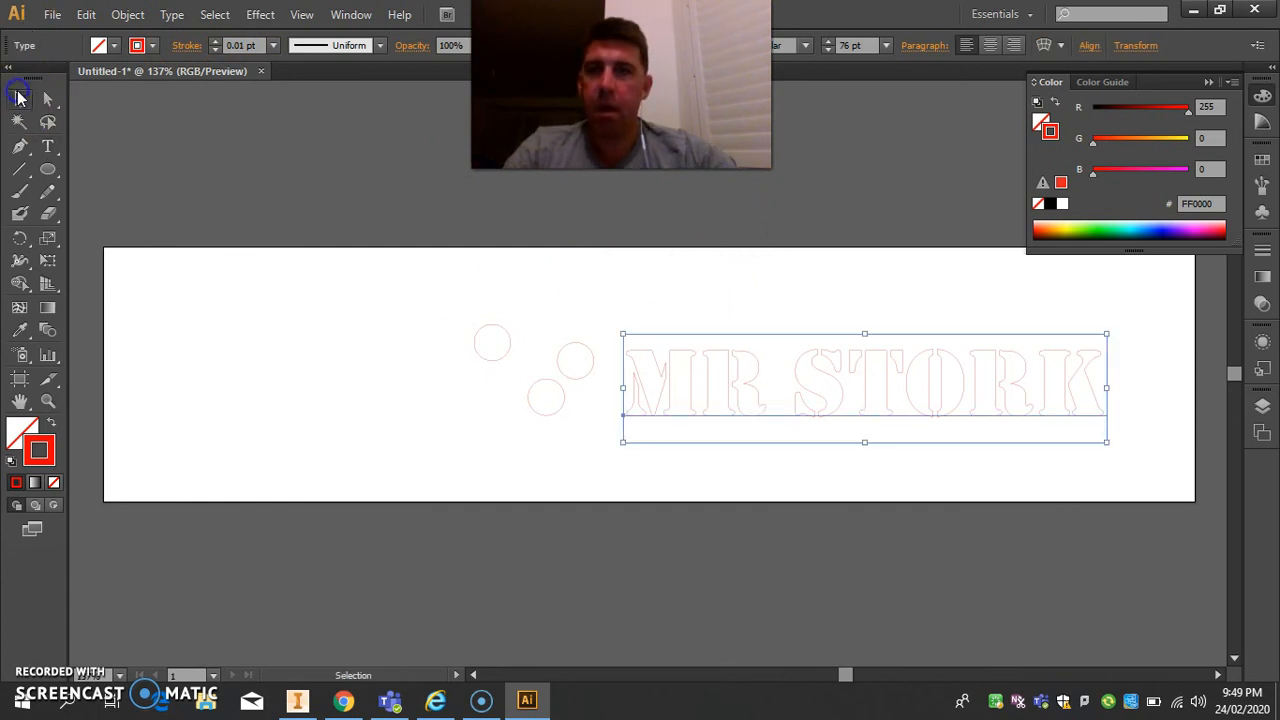
left_click(723, 250)
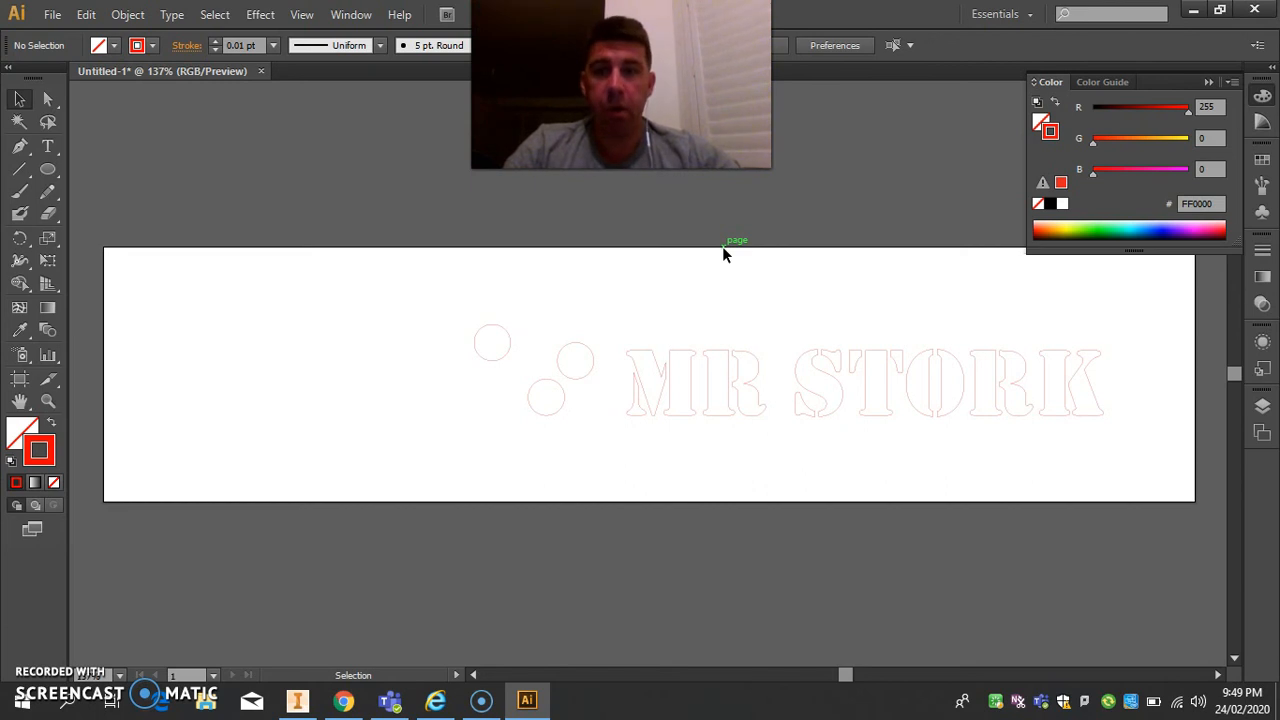
left_click(660, 257)
left_click(250, 358)
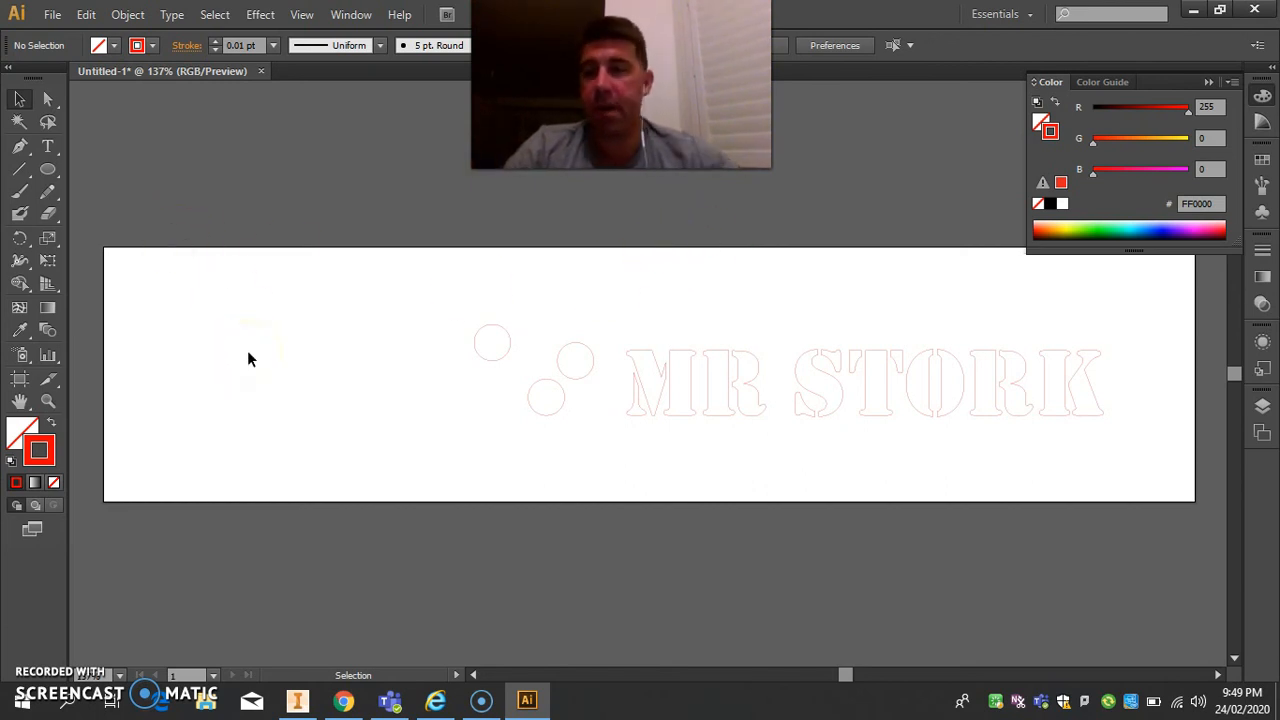